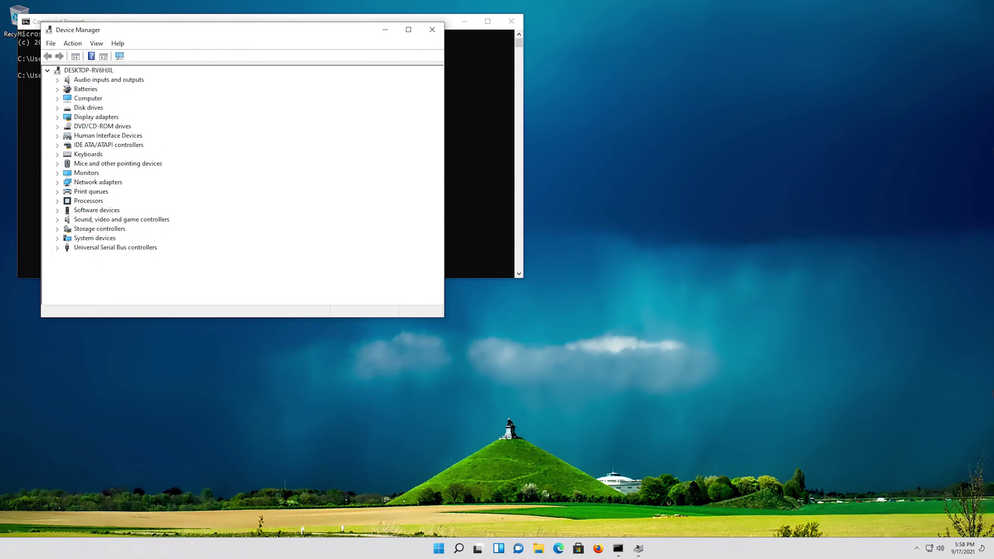
pyautogui.press('Tab')
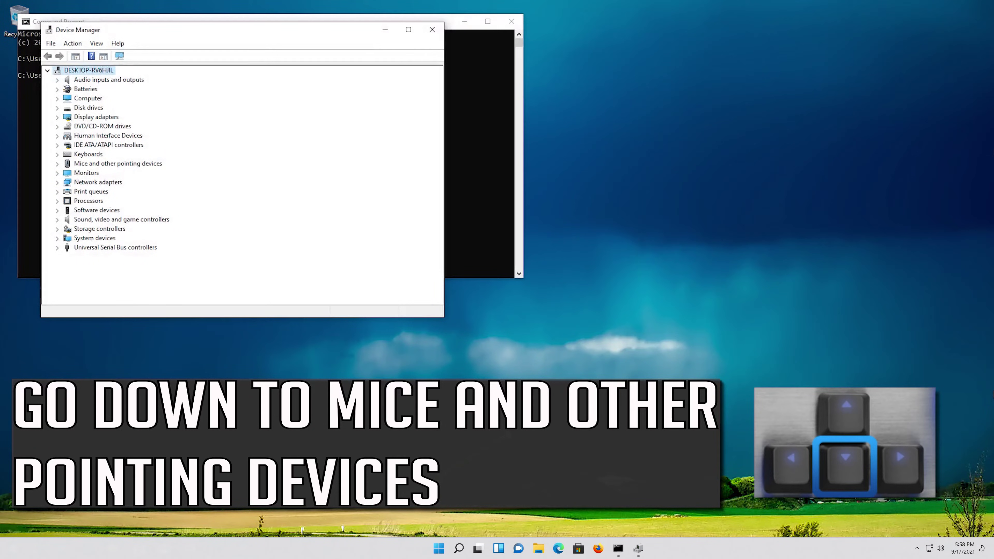
# Expand Mice and other pointing devices and select the Microsoft PS/2 Mouse entry
pyautogui.press('Down')
pyautogui.press('Down')
pyautogui.press('Down')
pyautogui.press('Down')
pyautogui.press('Down')
pyautogui.press('Down')
pyautogui.press('Down')
pyautogui.press('Down')
pyautogui.press('Down')
pyautogui.press('Down')
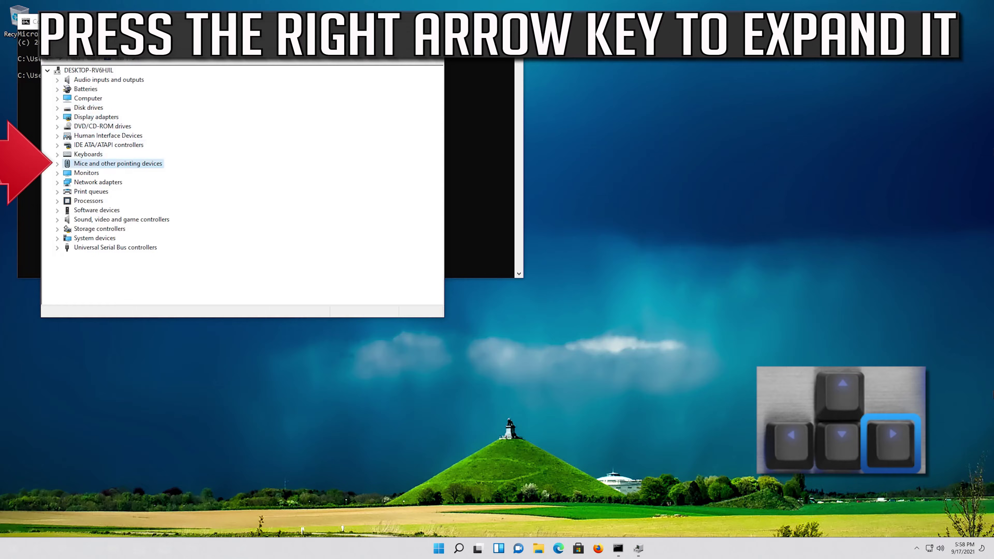
pyautogui.press('Right')
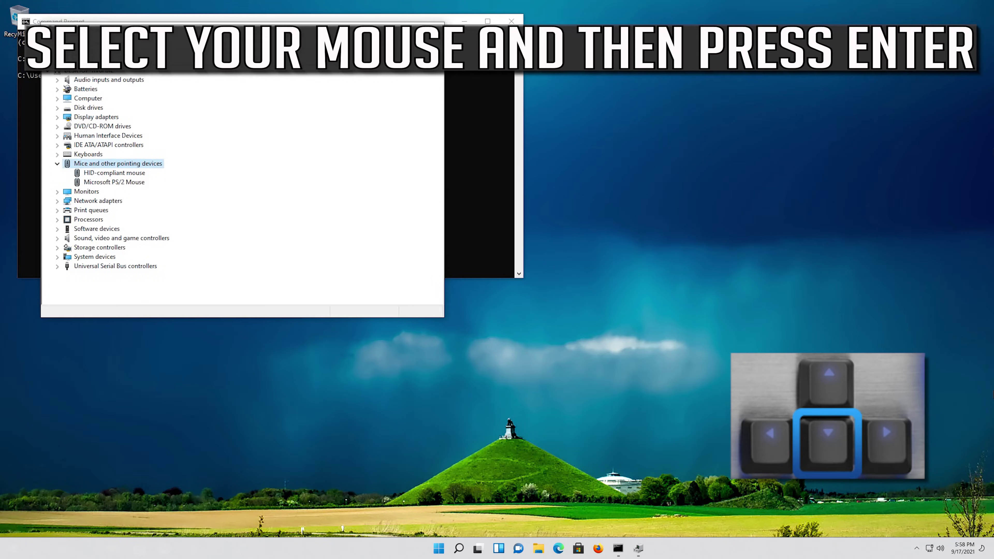
pyautogui.press('Down')
pyautogui.press('Down')
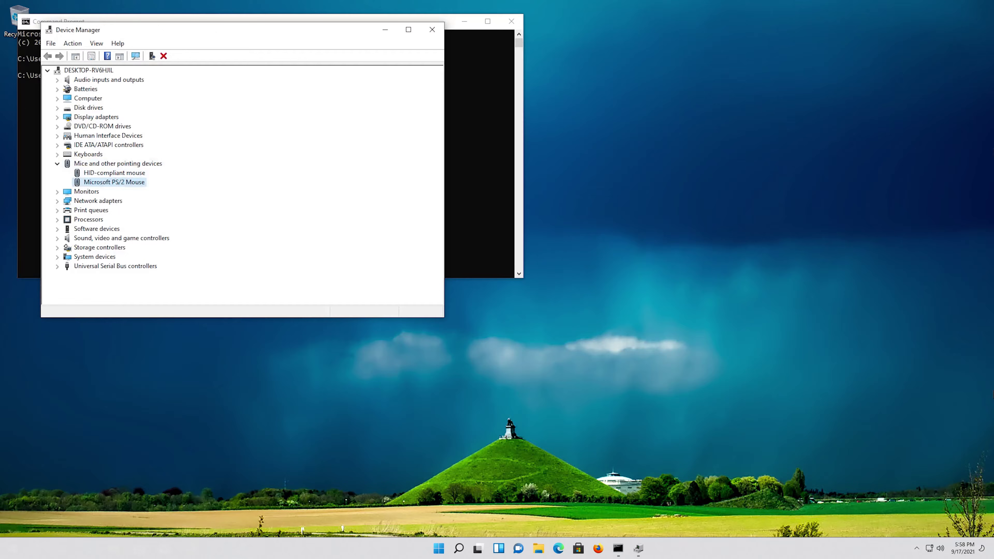
# Open the Microsoft PS/2 Mouse properties on its Driver tab
pyautogui.press('Return')
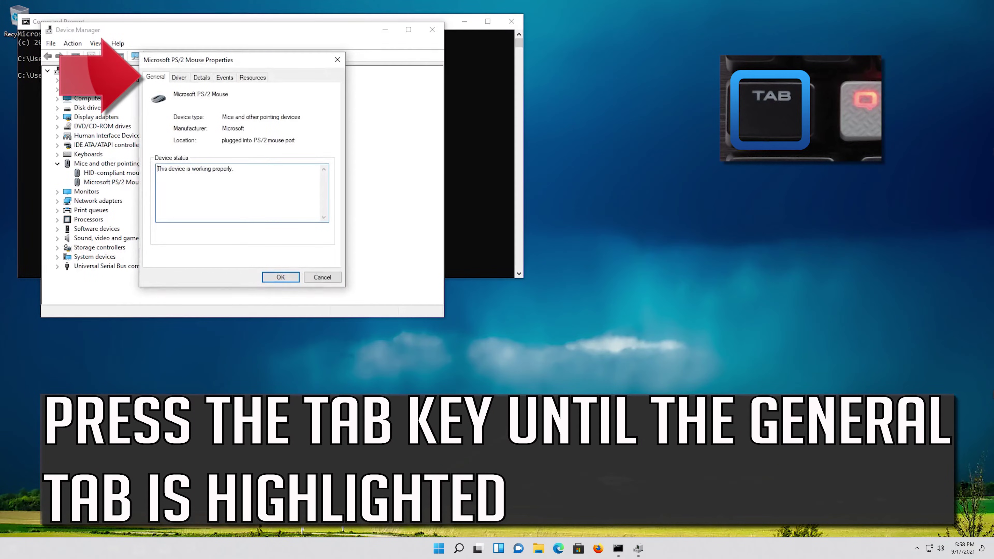
pyautogui.press('Tab')
pyautogui.press('Tab')
pyautogui.press('Tab')
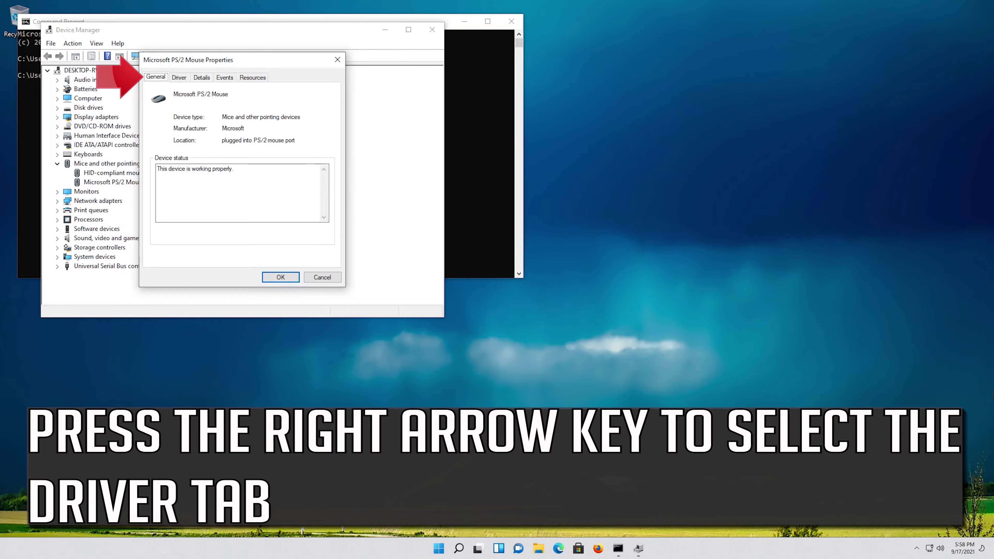
pyautogui.press('Right')
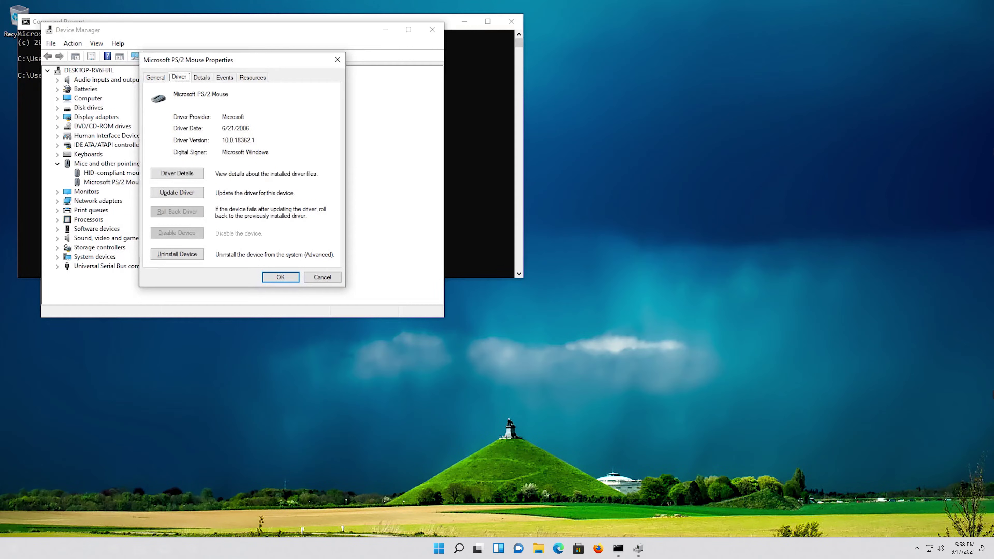
# Run Update Driver and let Windows search automatically for driver software
pyautogui.press('Tab')
pyautogui.press('Down')
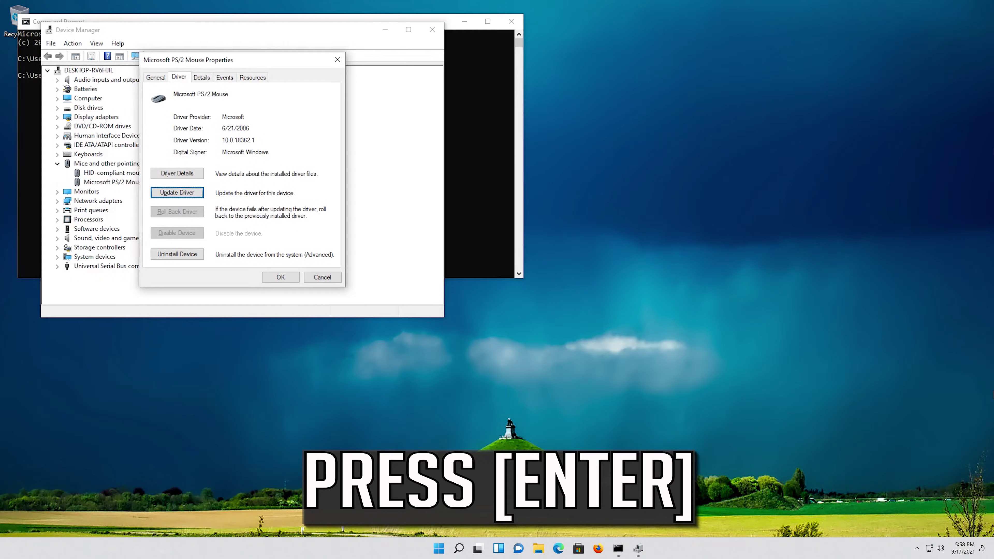
pyautogui.press('Return')
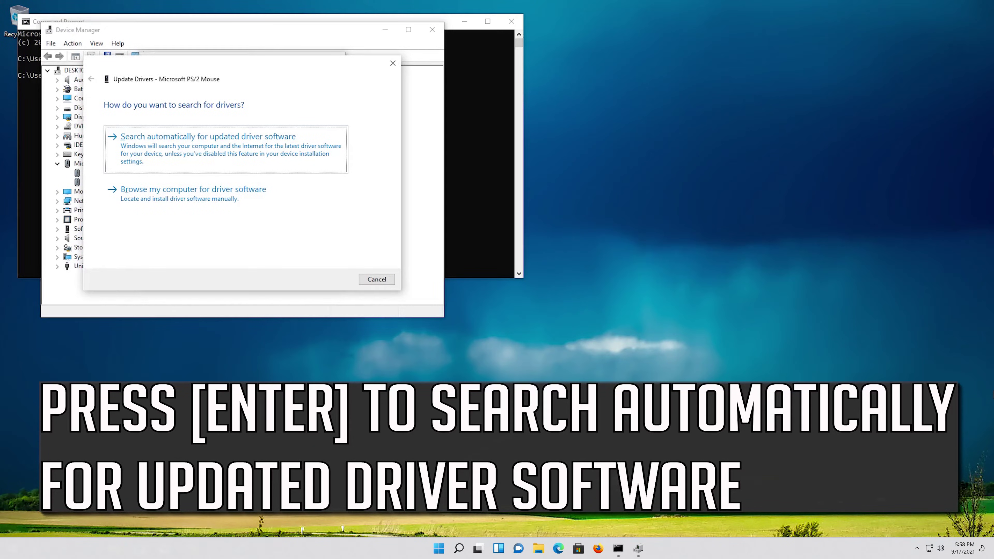
pyautogui.press('Return')
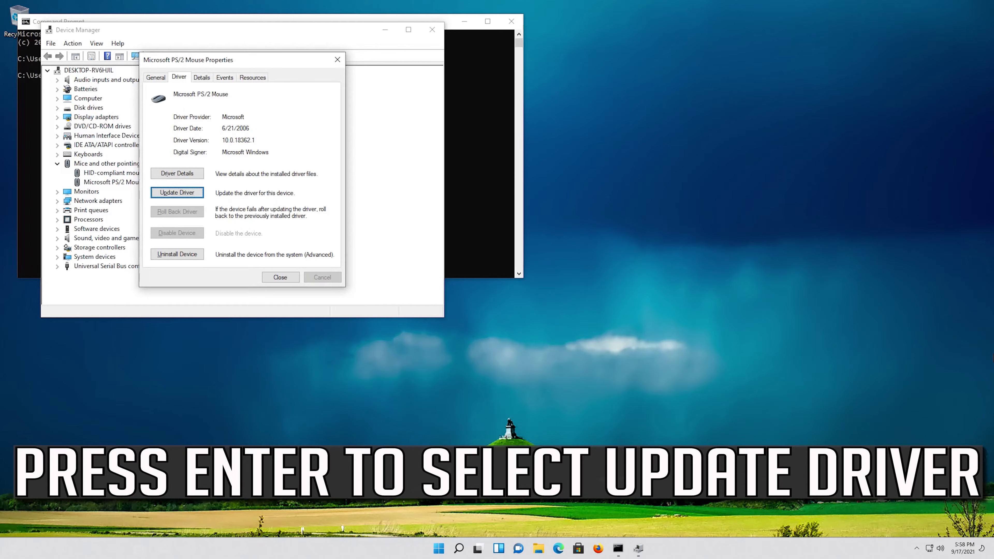
# Reopen Update Driver and move to Browse my computer for driver software
pyautogui.press('Return')
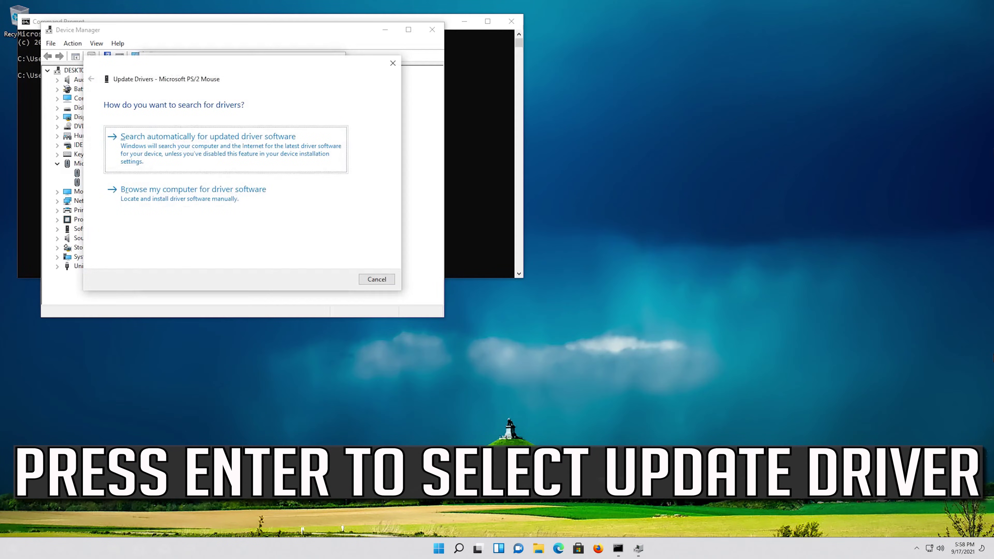
pyautogui.press('Tab')
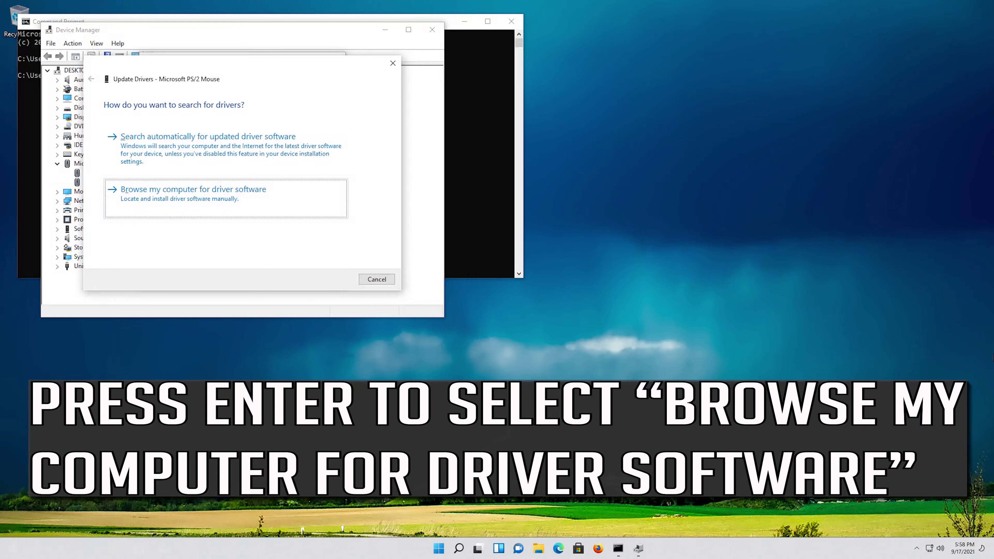
# Reinstall the Microsoft PS/2 Mouse driver from the list of compatible drivers on the computer
pyautogui.press('Return')
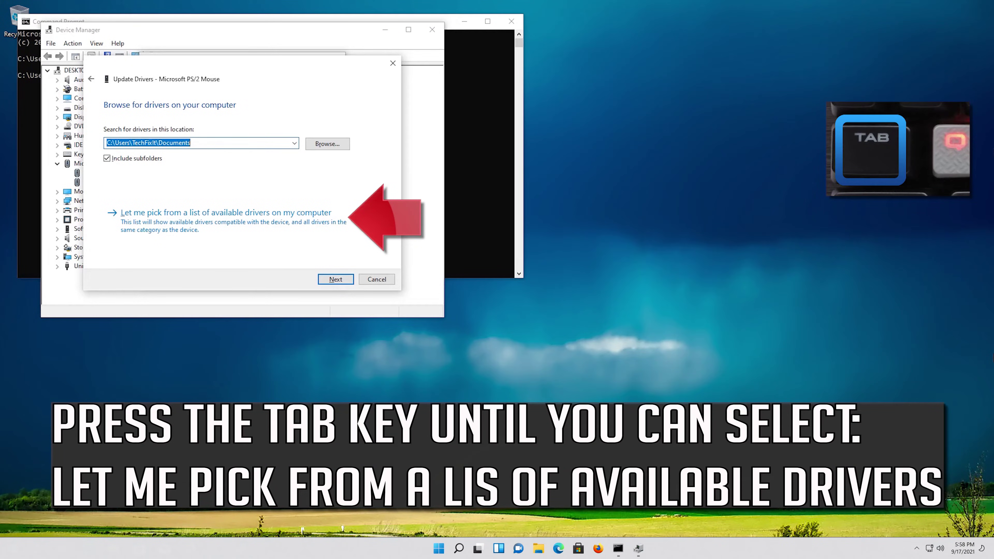
pyautogui.press('Tab')
pyautogui.press('Tab')
pyautogui.press('Tab')
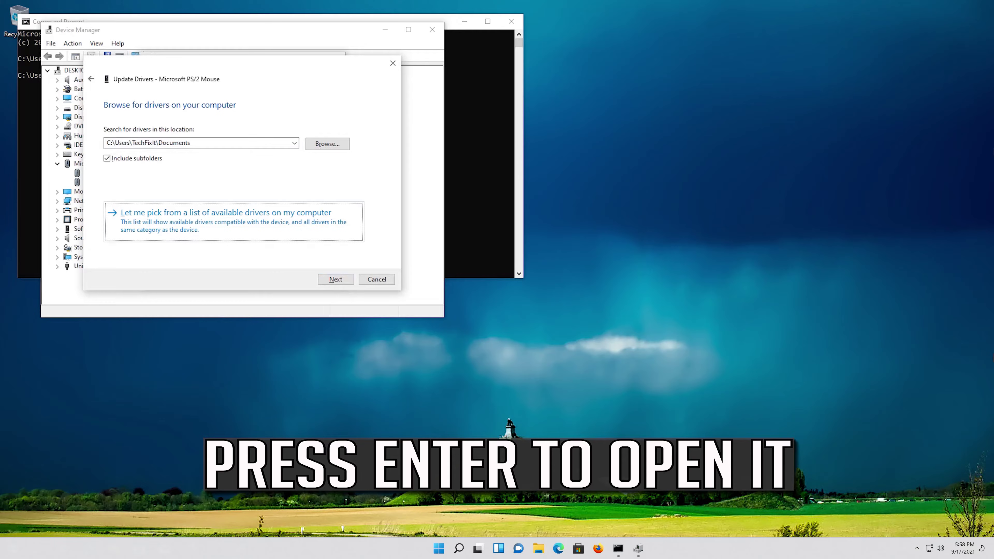
pyautogui.press('Return')
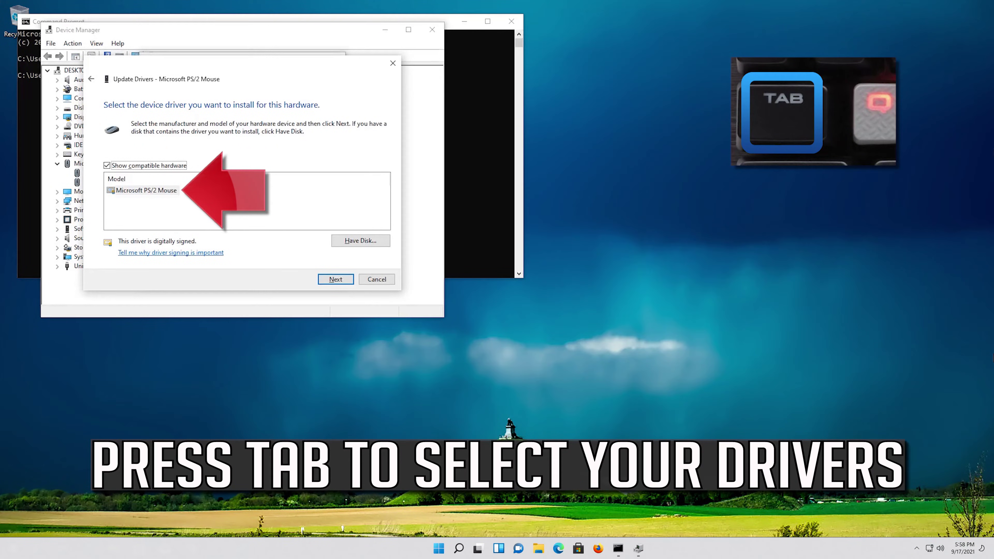
pyautogui.press('Tab')
pyautogui.press('Tab')
pyautogui.press('Tab')
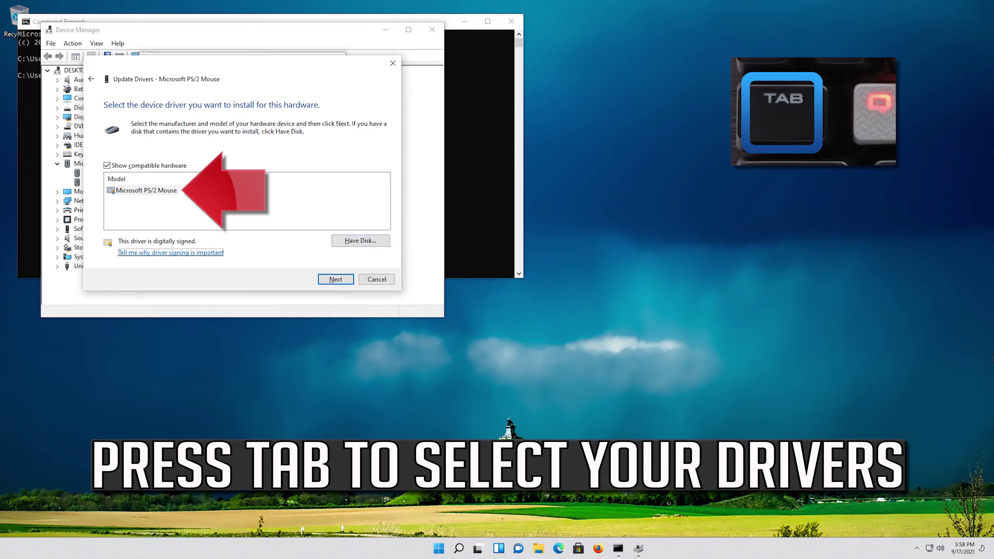
pyautogui.press('Tab')
pyautogui.press('Tab')
pyautogui.press('Tab')
pyautogui.press('Tab')
pyautogui.press('Tab')
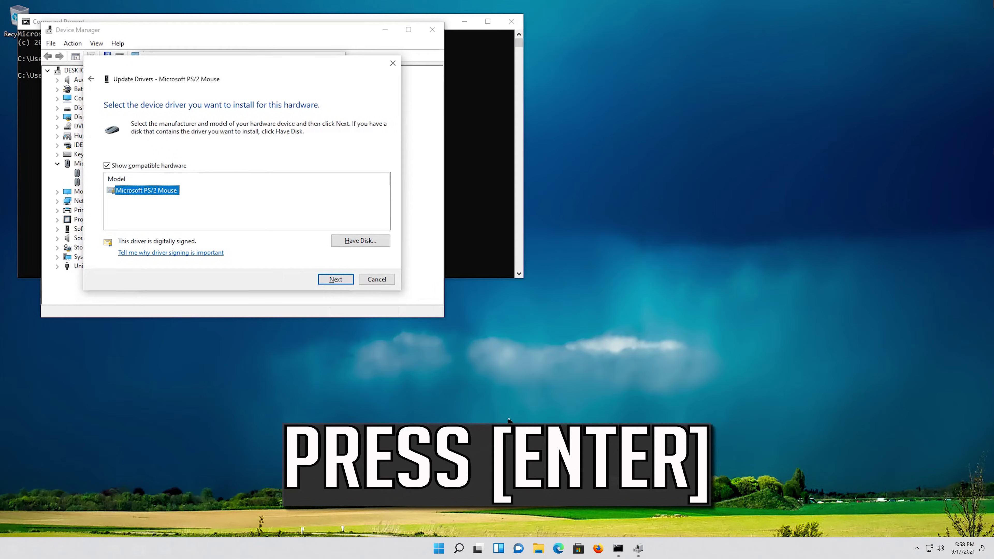
pyautogui.press('Return')
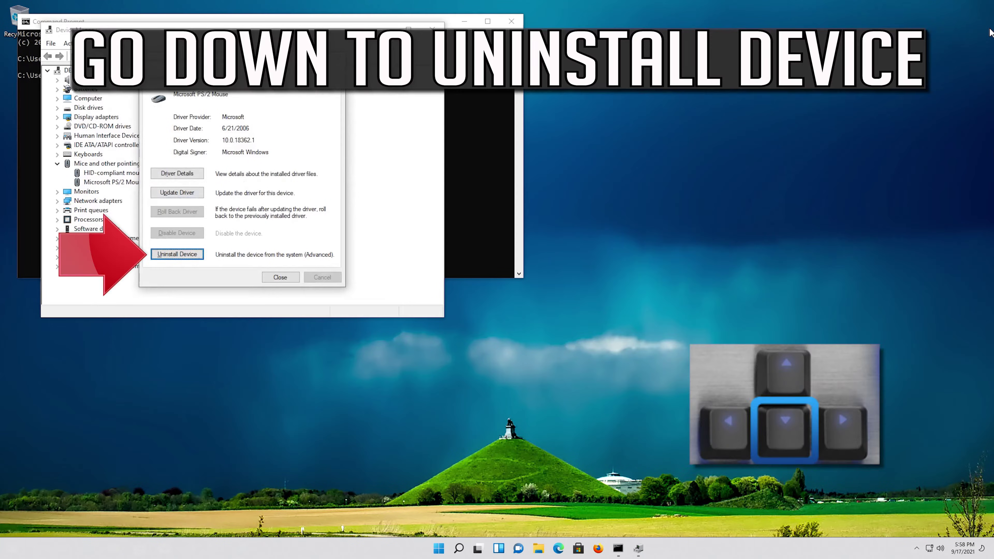
# Uninstall the Microsoft PS/2 Mouse device and accept restarting the computer now
pyautogui.press('Down')
pyautogui.press('Down')
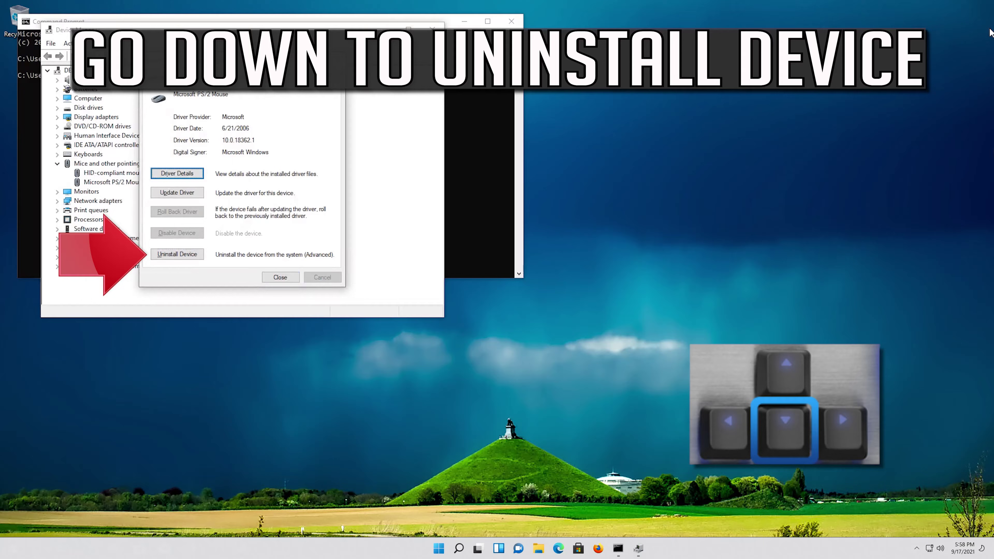
pyautogui.press('Down')
pyautogui.press('Down')
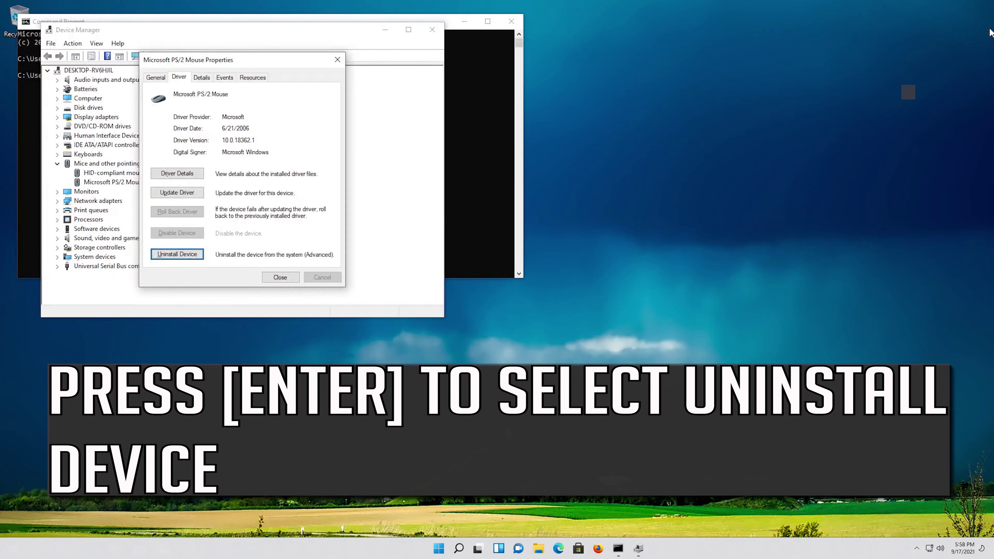
pyautogui.press('Return')
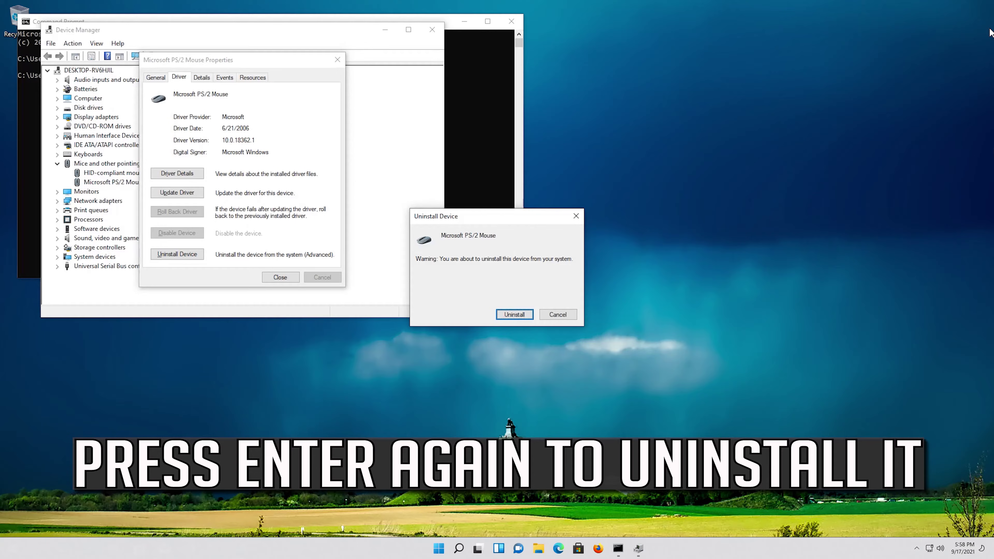
pyautogui.press('Return')
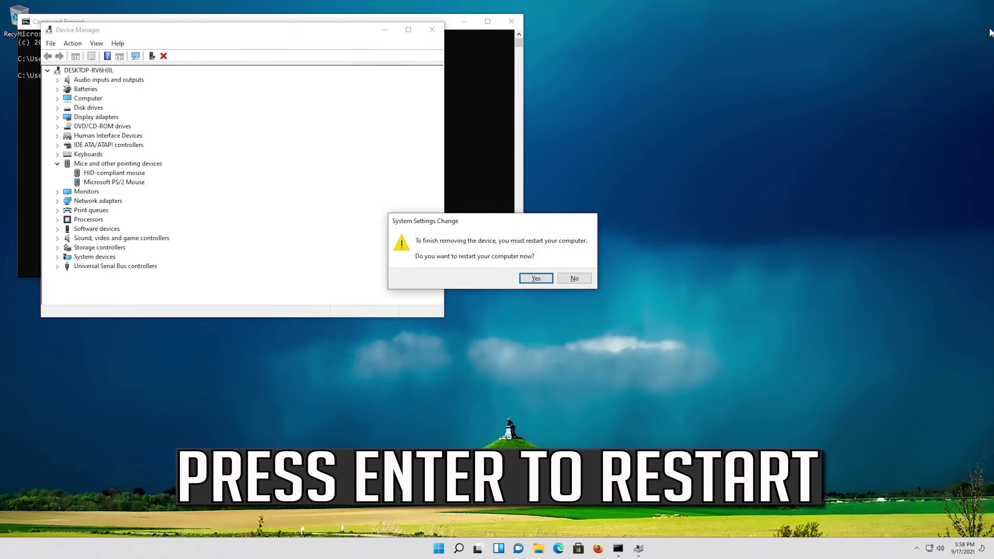
pyautogui.press('Return')
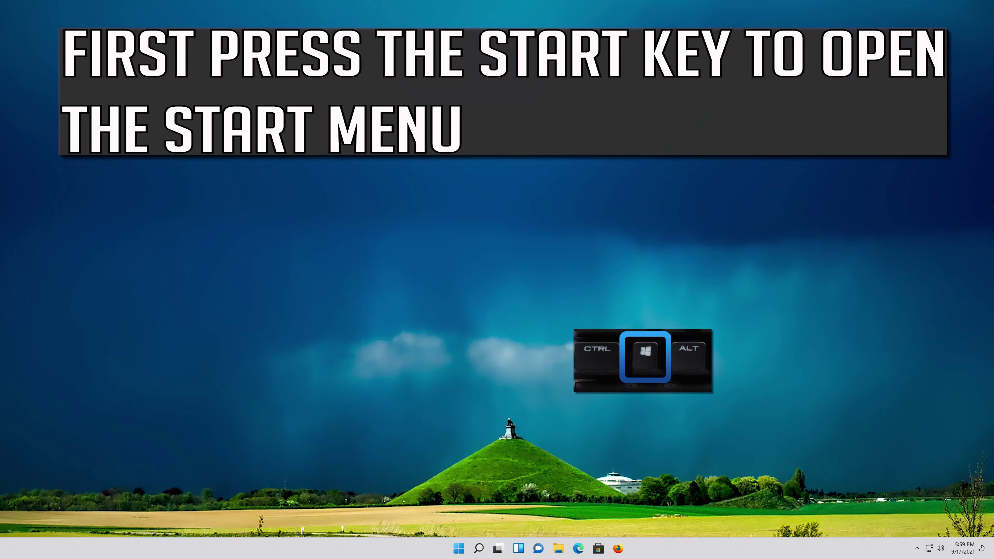
# Launch Registry Editor by searching 'regedit' in Start and allow it in the UAC prompt
pyautogui.press('super')
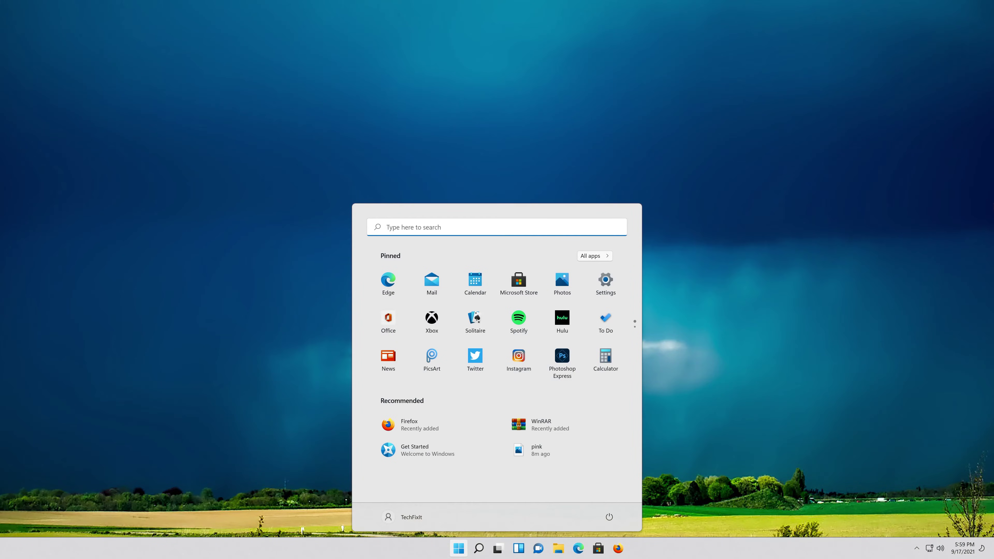
pyautogui.write('regedit')
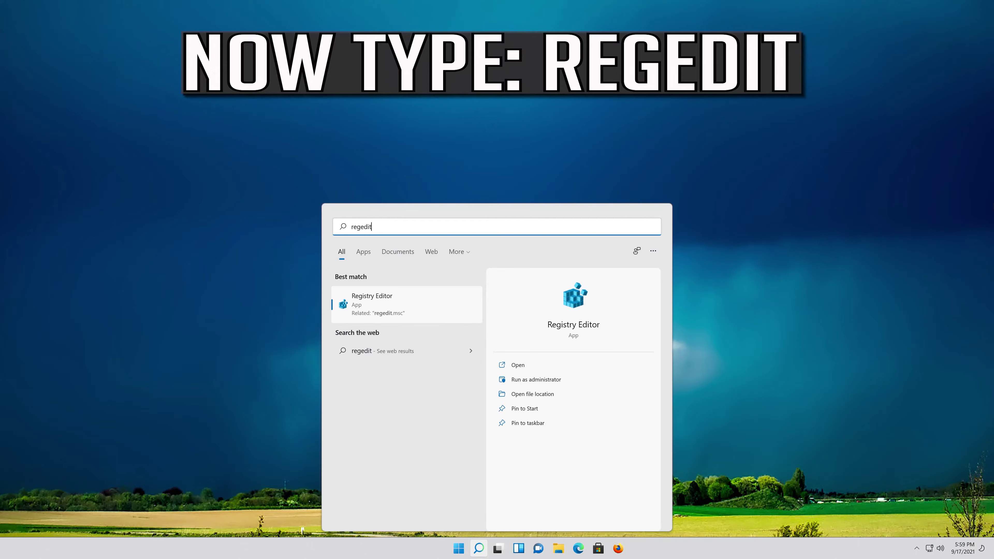
pyautogui.press('Return')
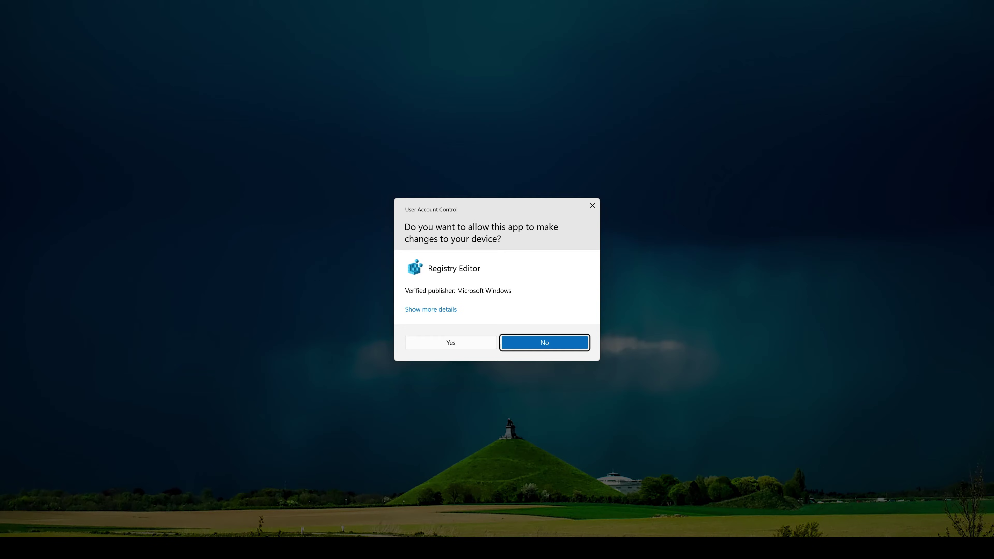
pyautogui.press('Left')
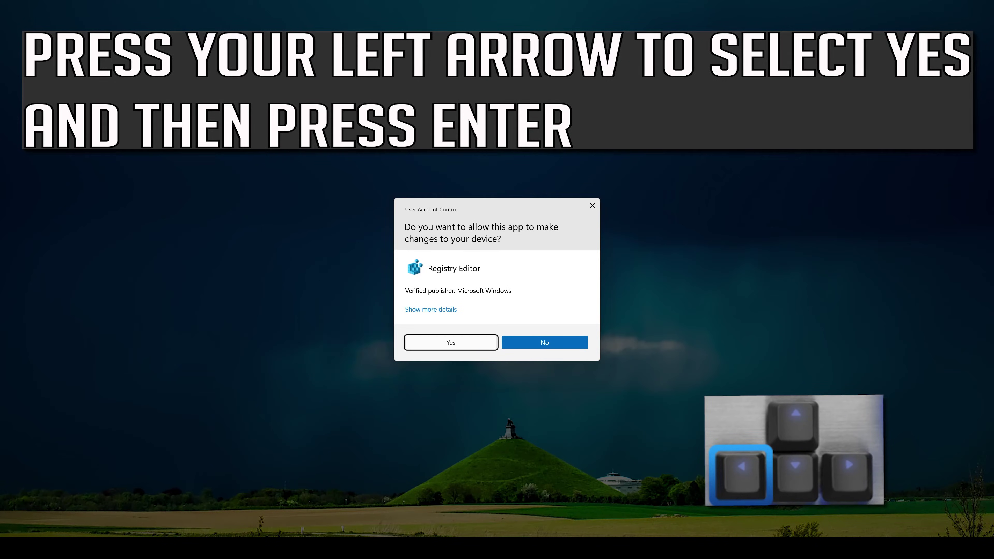
pyautogui.press('Return')
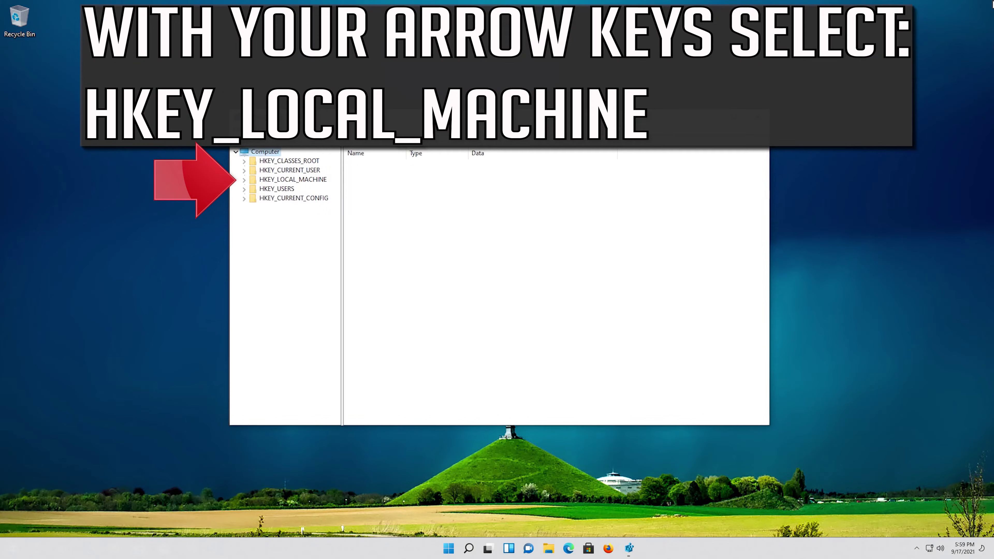
# Expand HKEY_LOCAL_MACHINE and its SOFTWARE key
pyautogui.press('Down')
pyautogui.press('Down')
pyautogui.press('Down')
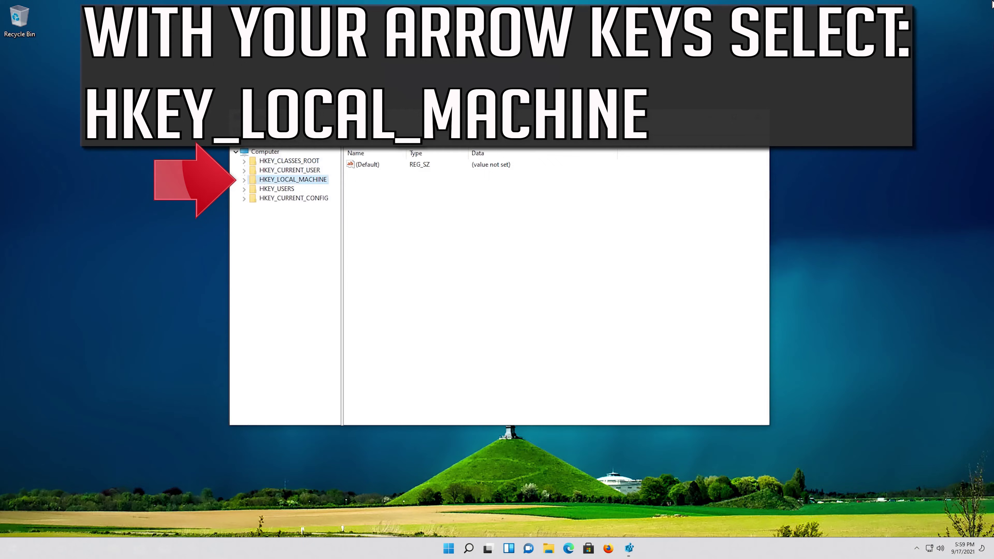
pyautogui.press('Right')
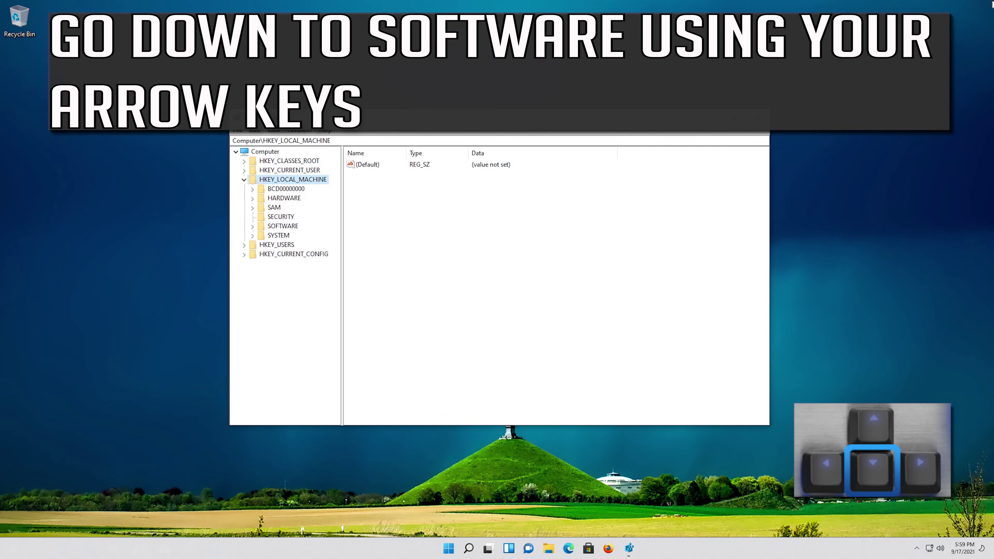
pyautogui.press('Down')
pyautogui.press('Down')
pyautogui.press('Down')
pyautogui.press('Down')
pyautogui.press('Down')
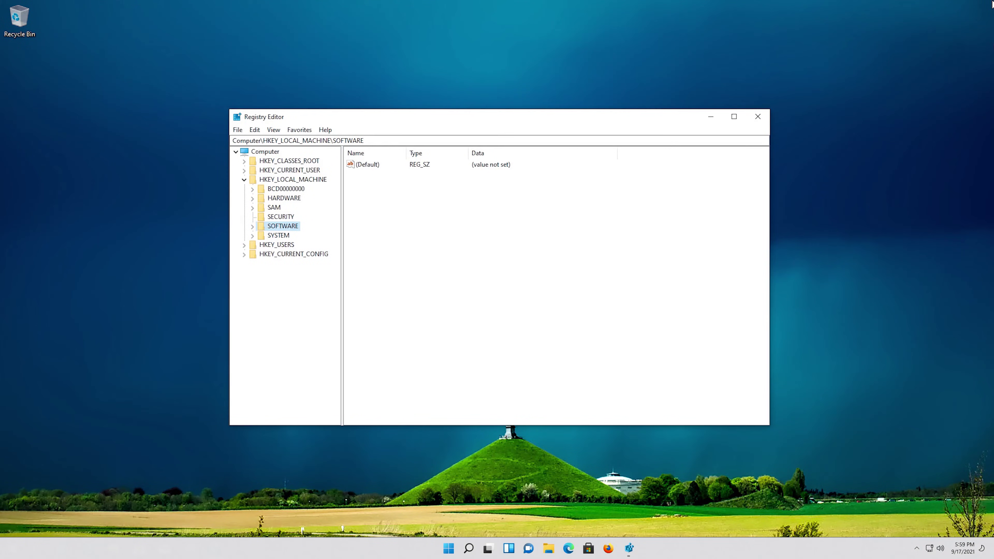
pyautogui.press('Right')
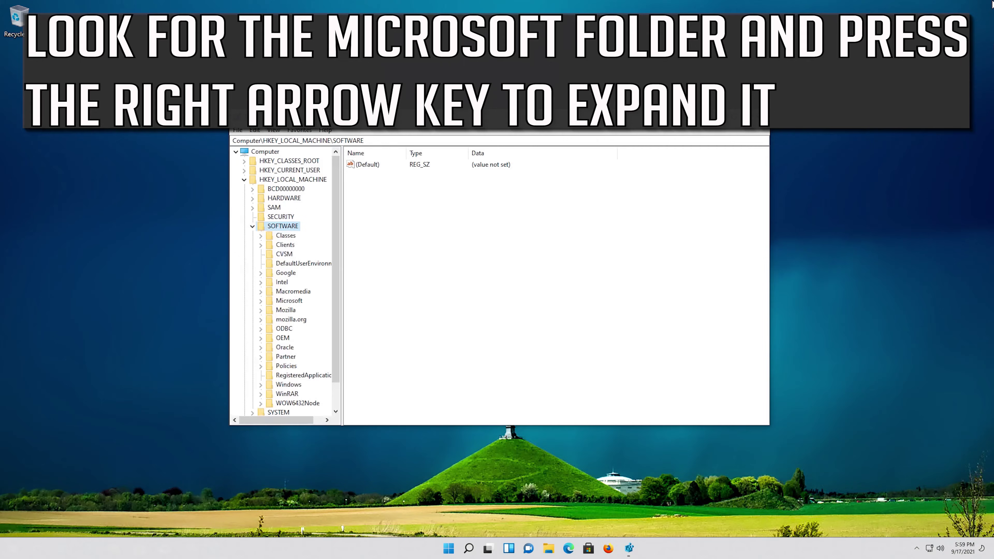
# Expand the Microsoft key and select its Windows subkey
pyautogui.press('Down')
pyautogui.press('Down')
pyautogui.press('Down')
pyautogui.press('Down')
pyautogui.press('Down')
pyautogui.press('Down')
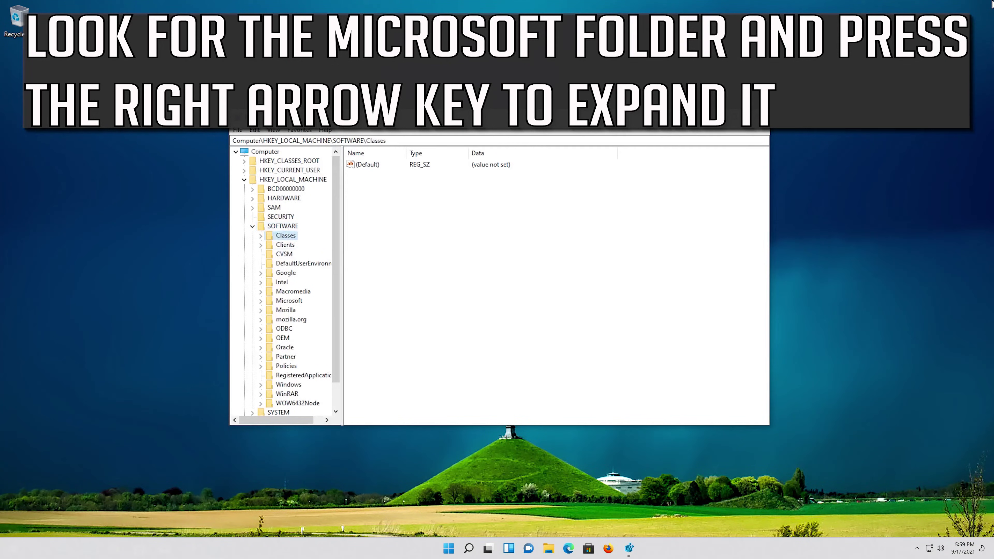
pyautogui.press('Down')
pyautogui.press('Down')
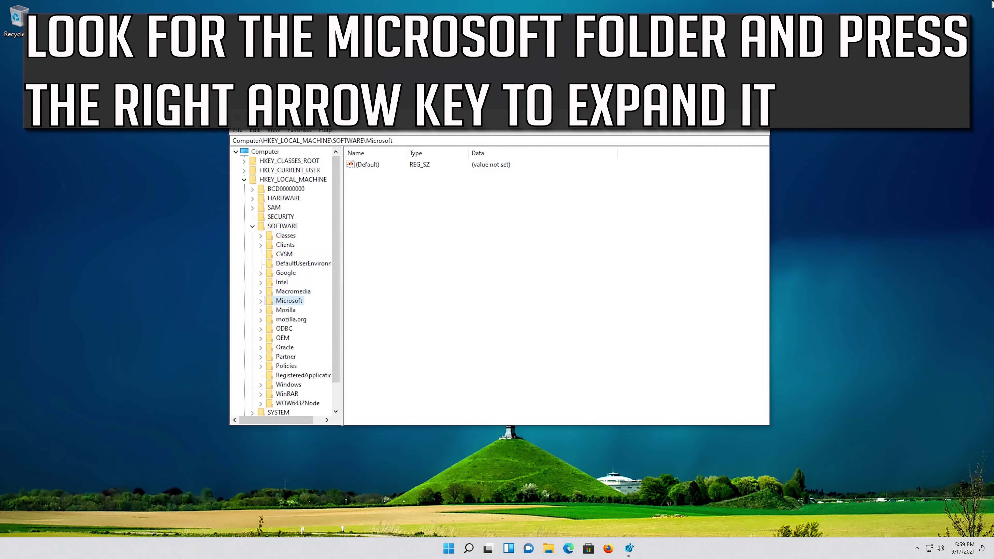
pyautogui.press('Right')
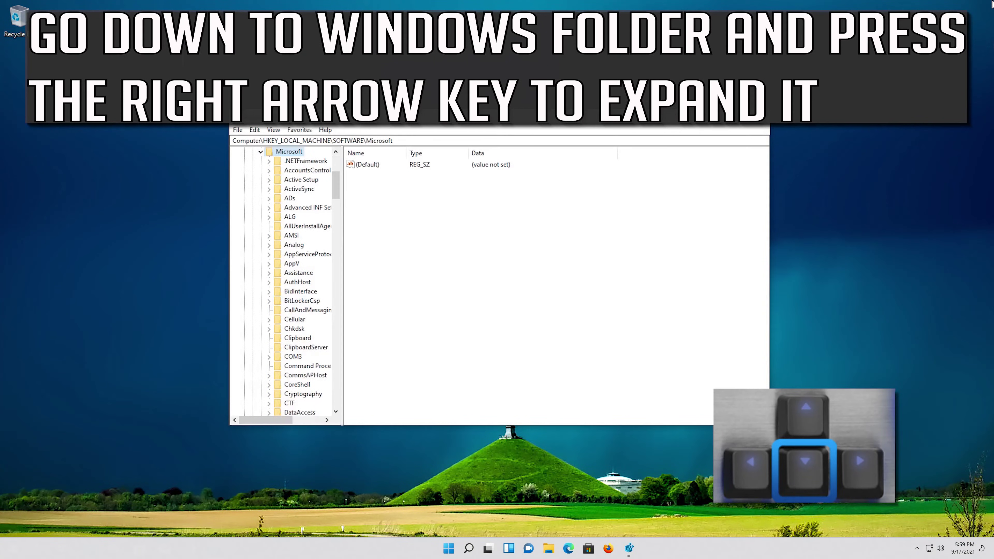
pyautogui.press('Down')
pyautogui.press('Down')
pyautogui.press('Down')
pyautogui.press('Down')
pyautogui.press('Down')
pyautogui.press('Down')
pyautogui.press('Down')
pyautogui.press('Down')
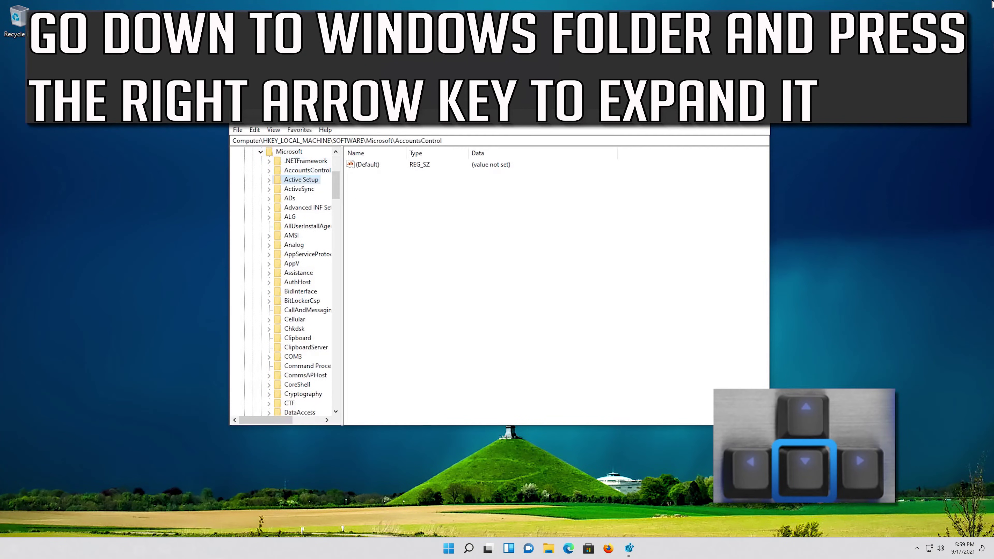
pyautogui.press('Down')
pyautogui.press('Down')
pyautogui.press('Down')
pyautogui.press('Down')
pyautogui.press('Down')
pyautogui.press('Down')
pyautogui.press('Down')
pyautogui.press('Down')
pyautogui.press('Down')
pyautogui.press('Down')
pyautogui.press('Down')
pyautogui.press('Down')
pyautogui.press('Down')
pyautogui.press('Down')
pyautogui.press('Down')
pyautogui.press('Down')
pyautogui.press('Down')
pyautogui.press('Down')
pyautogui.press('Down')
pyautogui.press('Down')
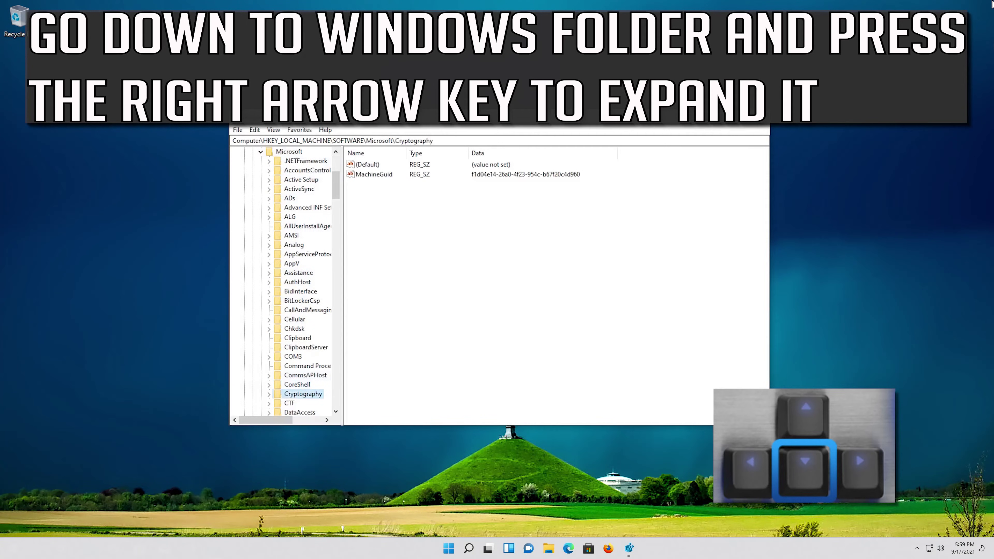
pyautogui.press('Down')
pyautogui.press('Down')
pyautogui.press('Down')
pyautogui.press('Down')
pyautogui.press('Down')
pyautogui.press('Down')
pyautogui.press('Down')
pyautogui.press('Down')
pyautogui.press('Down')
pyautogui.press('Down')
pyautogui.press('Down')
pyautogui.press('Down')
pyautogui.press('Down')
pyautogui.press('Down')
pyautogui.press('Down')
pyautogui.press('Down')
pyautogui.press('Down')
pyautogui.press('Down')
pyautogui.press('Down')
pyautogui.press('Down')
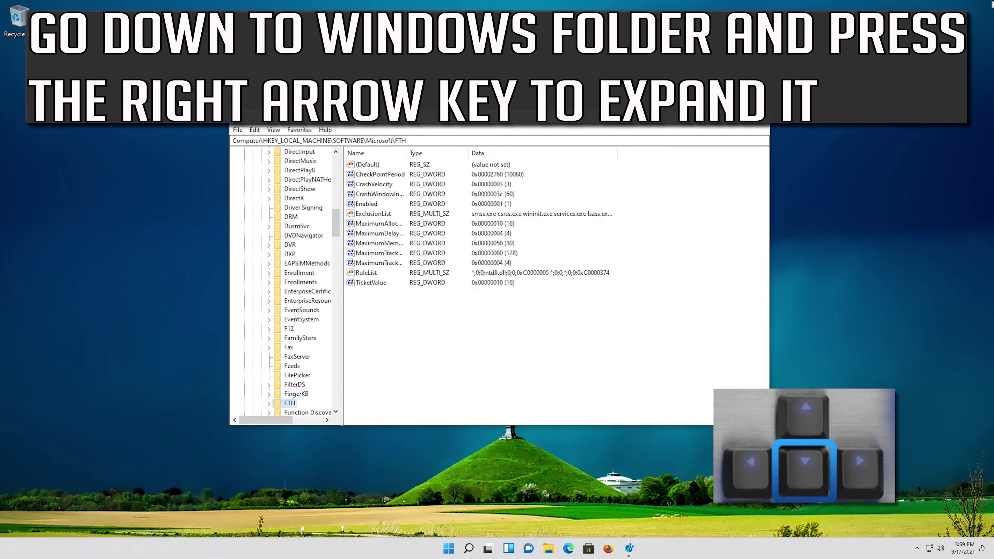
pyautogui.press('Down')
pyautogui.press('Down')
pyautogui.press('Down')
pyautogui.press('Down')
pyautogui.press('Down')
pyautogui.press('Down')
pyautogui.press('Down')
pyautogui.press('Down')
pyautogui.press('Down')
pyautogui.press('Down')
pyautogui.press('Down')
pyautogui.press('Down')
pyautogui.press('Down')
pyautogui.press('Down')
pyautogui.press('Down')
pyautogui.press('Down')
pyautogui.press('Down')
pyautogui.press('Down')
pyautogui.press('Down')
pyautogui.press('Down')
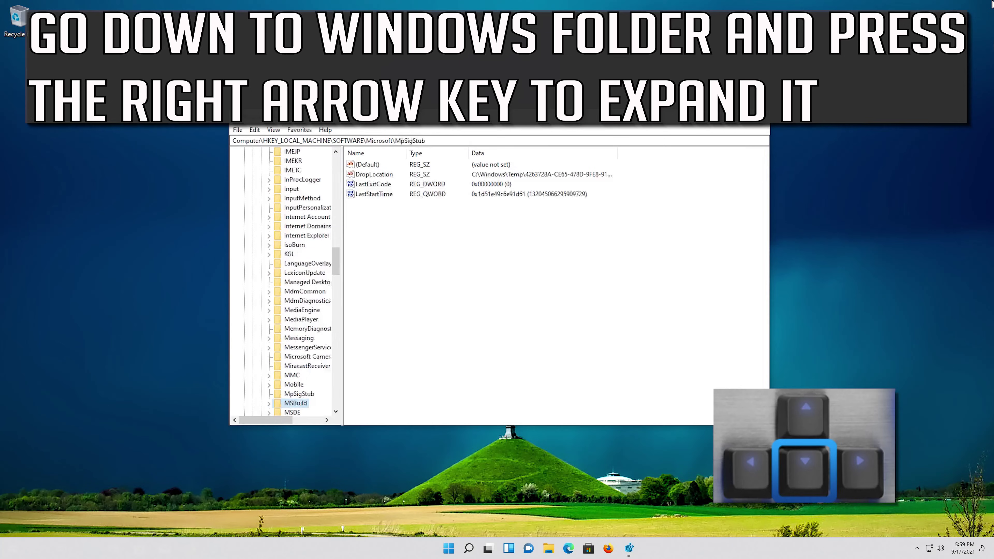
pyautogui.press('Down')
pyautogui.press('Down')
pyautogui.press('Down')
pyautogui.press('Down')
pyautogui.press('Down')
pyautogui.press('Down')
pyautogui.press('Down')
pyautogui.press('Down')
pyautogui.press('Down')
pyautogui.press('Down')
pyautogui.press('Down')
pyautogui.press('Down')
pyautogui.press('Down')
pyautogui.press('Down')
pyautogui.press('Down')
pyautogui.press('Down')
pyautogui.press('Down')
pyautogui.press('Down')
pyautogui.press('Down')
pyautogui.press('Down')
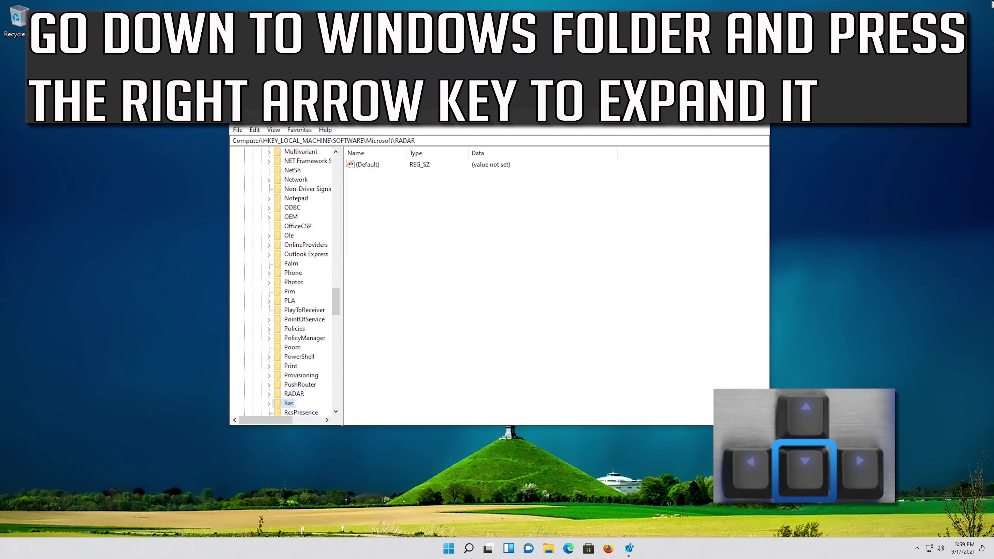
pyautogui.press('Down')
pyautogui.press('Down')
pyautogui.press('Down')
pyautogui.press('Down')
pyautogui.press('Down')
pyautogui.press('Down')
pyautogui.press('Down')
pyautogui.press('Down')
pyautogui.press('Down')
pyautogui.press('Down')
pyautogui.press('Down')
pyautogui.press('Down')
pyautogui.press('Down')
pyautogui.press('Down')
pyautogui.press('Down')
pyautogui.press('Down')
pyautogui.press('Down')
pyautogui.press('Down')
pyautogui.press('Down')
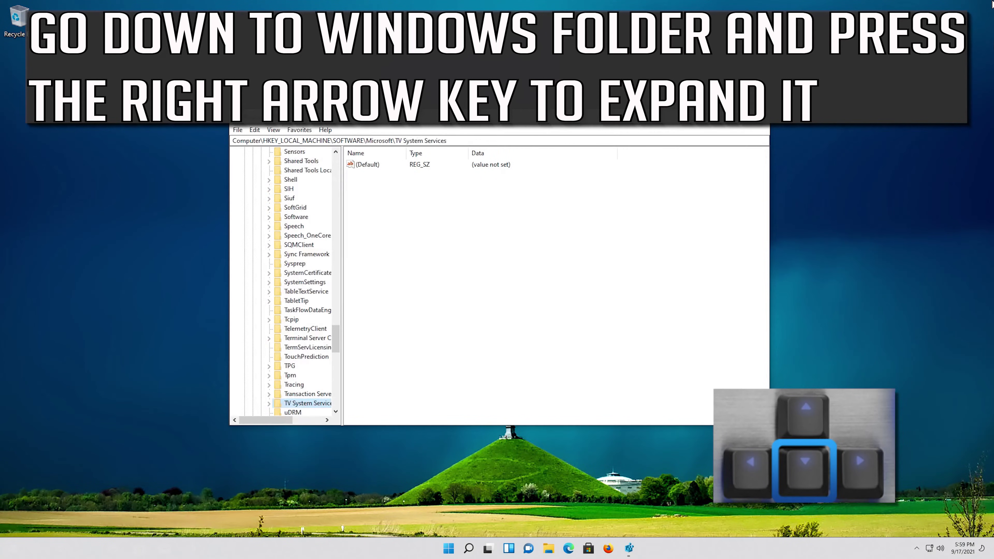
pyautogui.press('Down')
pyautogui.press('Down')
pyautogui.press('Down')
pyautogui.press('Down')
pyautogui.press('Down')
pyautogui.press('Down')
pyautogui.press('Down')
pyautogui.press('Down')
pyautogui.press('Down')
pyautogui.press('Down')
pyautogui.press('Down')
pyautogui.press('Down')
pyautogui.press('Down')
pyautogui.press('Down')
pyautogui.press('Down')
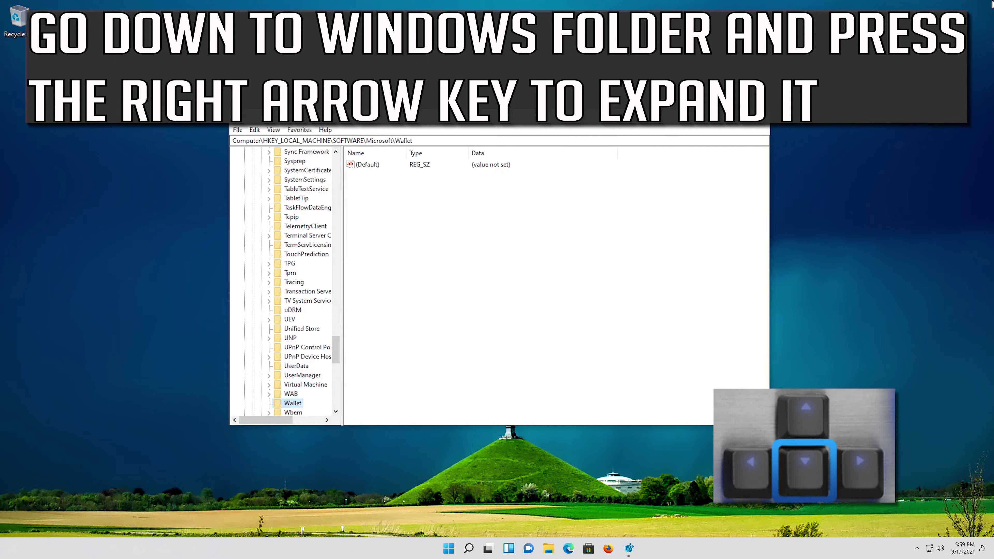
pyautogui.press('Up')
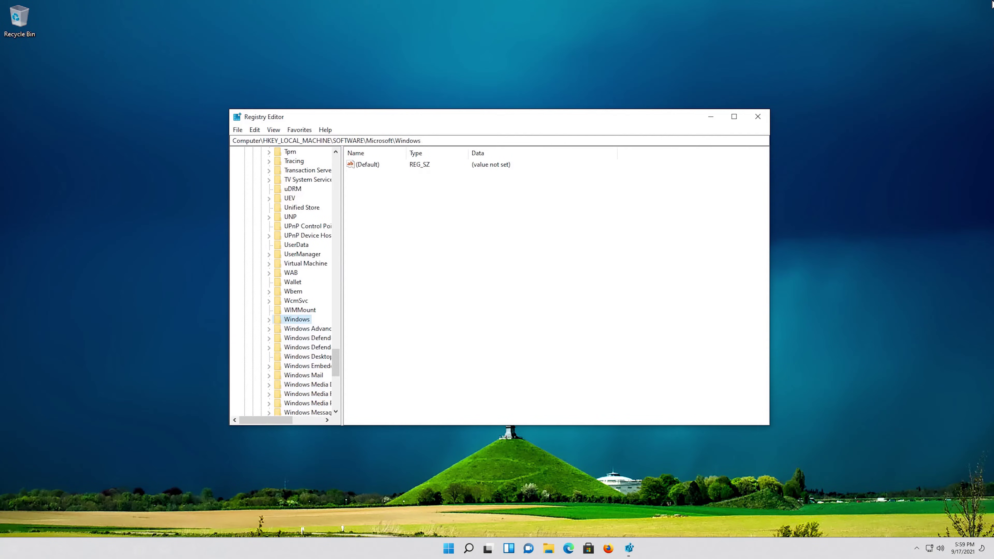
# Expand the Windows key and its CurrentVersion subkey
pyautogui.press('Right')
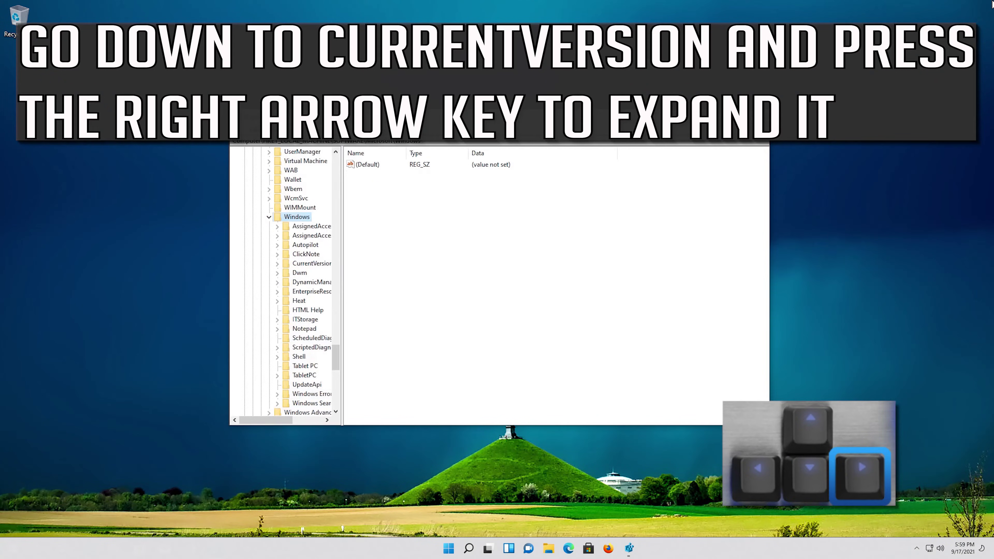
pyautogui.press('Down')
pyautogui.press('Down')
pyautogui.press('Down')
pyautogui.press('Down')
pyautogui.press('Down')
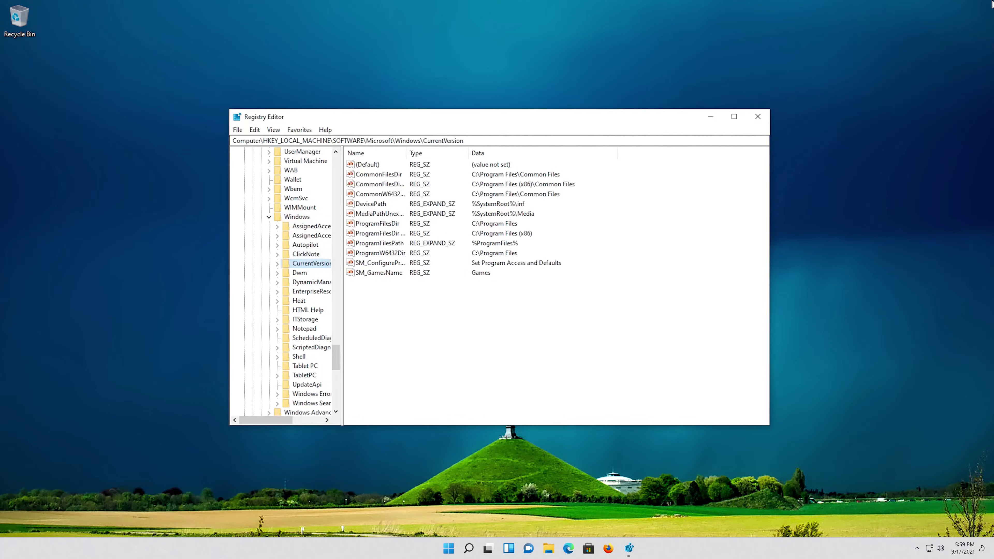
pyautogui.press('Right')
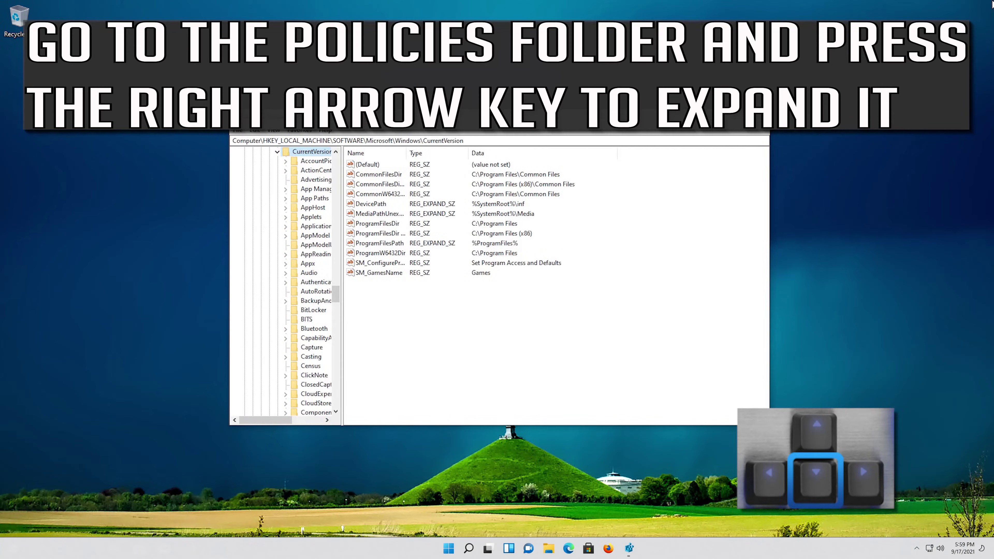
# Select and expand Policies, listing ActiveDesktop through System
pyautogui.press('Down')
pyautogui.press('Down')
pyautogui.press('Down')
pyautogui.press('Down')
pyautogui.press('Down')
pyautogui.press('Down')
pyautogui.press('Down')
pyautogui.press('Down')
pyautogui.press('Down')
pyautogui.press('Down')
pyautogui.press('Down')
pyautogui.press('Down')
pyautogui.press('Down')
pyautogui.press('Down')
pyautogui.press('Down')
pyautogui.press('Down')
pyautogui.press('Down')
pyautogui.press('Down')
pyautogui.press('Down')
pyautogui.press('Down')
pyautogui.press('Down')
pyautogui.press('Down')
pyautogui.press('Down')
pyautogui.press('Down')
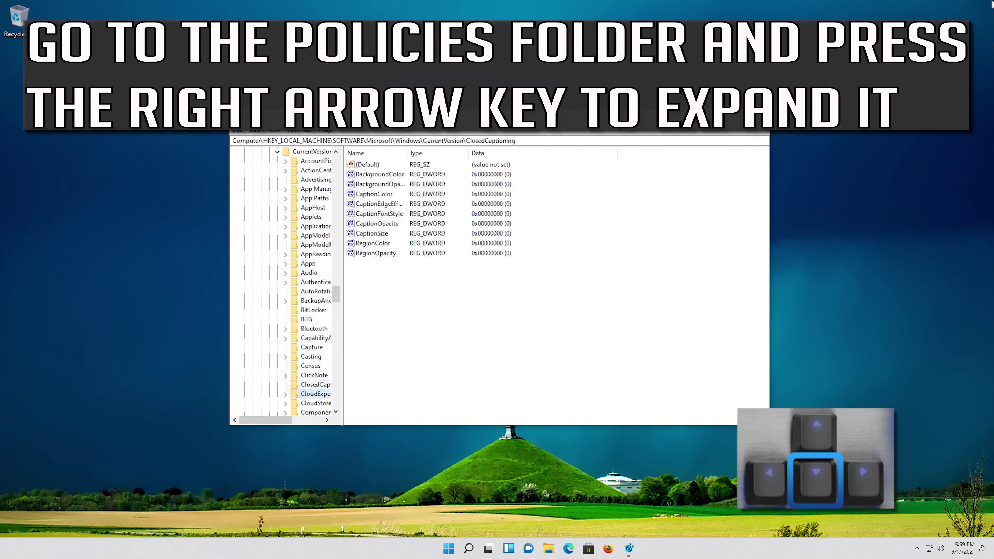
pyautogui.press('Down')
pyautogui.press('Down')
pyautogui.press('Down')
pyautogui.press('Down')
pyautogui.press('Down')
pyautogui.press('Down')
pyautogui.press('Down')
pyautogui.press('Down')
pyautogui.press('Down')
pyautogui.press('Down')
pyautogui.press('Down')
pyautogui.press('Down')
pyautogui.press('Down')
pyautogui.press('Down')
pyautogui.press('Down')
pyautogui.press('Down')
pyautogui.press('Down')
pyautogui.press('Down')
pyautogui.press('Down')
pyautogui.press('Down')
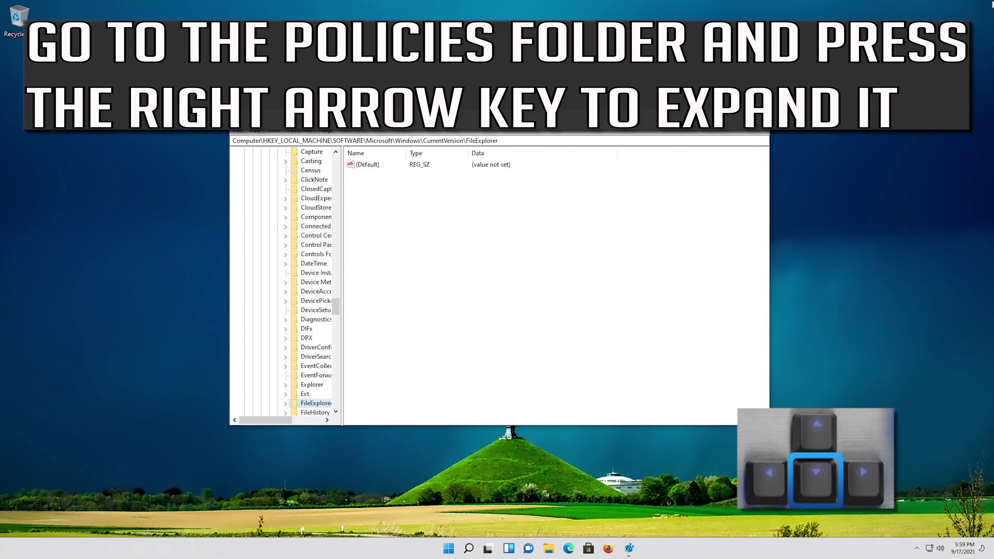
pyautogui.press('Down')
pyautogui.press('Down')
pyautogui.press('Down')
pyautogui.press('Down')
pyautogui.press('Down')
pyautogui.press('Down')
pyautogui.press('Down')
pyautogui.press('Down')
pyautogui.press('Down')
pyautogui.press('Down')
pyautogui.press('Down')
pyautogui.press('Down')
pyautogui.press('Down')
pyautogui.press('Down')
pyautogui.press('Down')
pyautogui.press('Down')
pyautogui.press('Down')
pyautogui.press('Down')
pyautogui.press('Down')
pyautogui.press('Down')
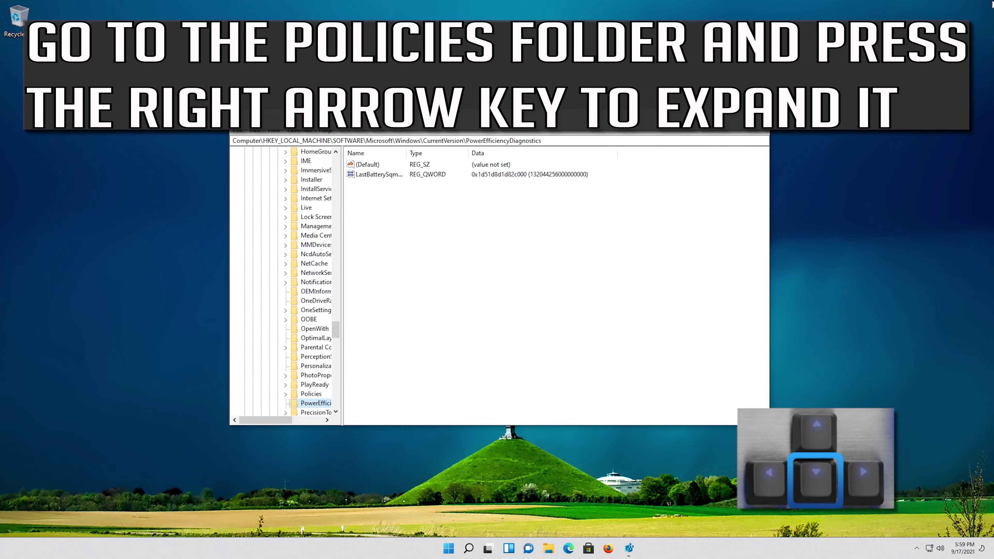
pyautogui.press('Down')
pyautogui.press('Up')
pyautogui.press('Up')
pyautogui.press('Down')
pyautogui.press('Down')
pyautogui.press('Down')
pyautogui.press('Down')
pyautogui.press('Down')
pyautogui.press('Down')
pyautogui.press('Down')
pyautogui.press('Down')
pyautogui.press('Down')
pyautogui.press('Down')
pyautogui.press('Up')
pyautogui.press('Up')
pyautogui.press('Up')
pyautogui.press('Up')
pyautogui.press('Up')
pyautogui.press('Up')
pyautogui.press('Up')
pyautogui.press('Up')
pyautogui.press('Up')
pyautogui.press('Up')
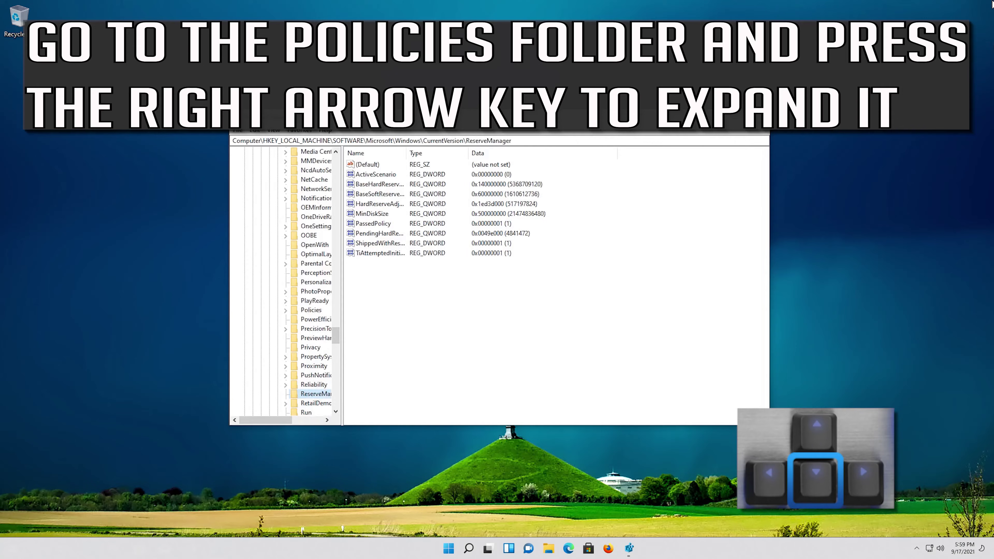
pyautogui.press('Right')
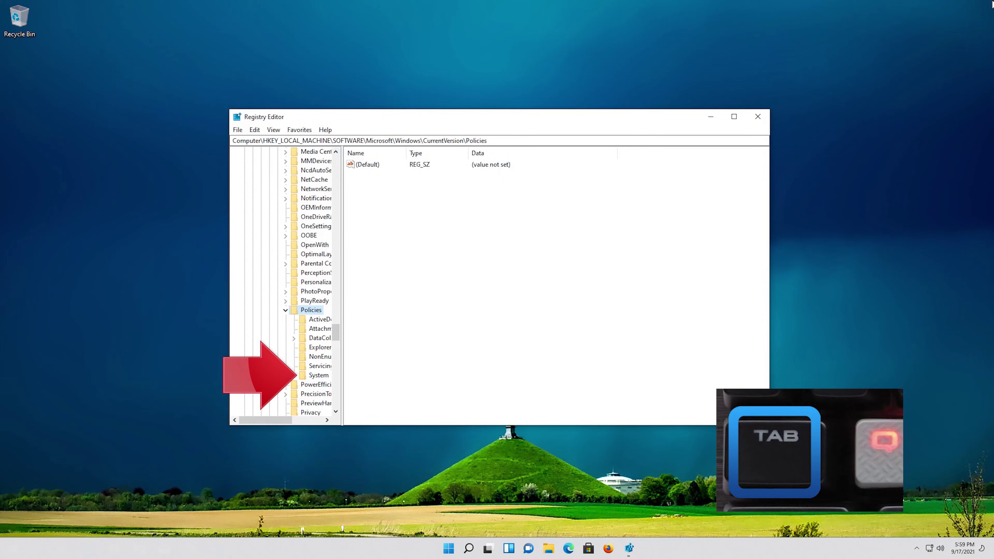
# Select the Policies\System key and highlight its EnableCursorSuppression value, currently 1
pyautogui.press('Down')
pyautogui.press('Down')
pyautogui.press('Down')
pyautogui.press('Down')
pyautogui.press('Down')
pyautogui.press('Down')
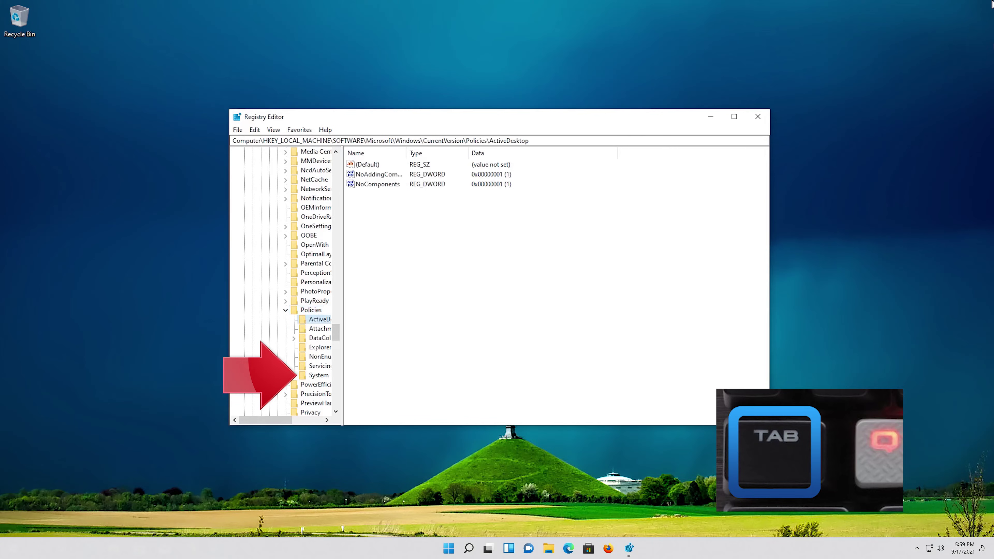
pyautogui.press('Down')
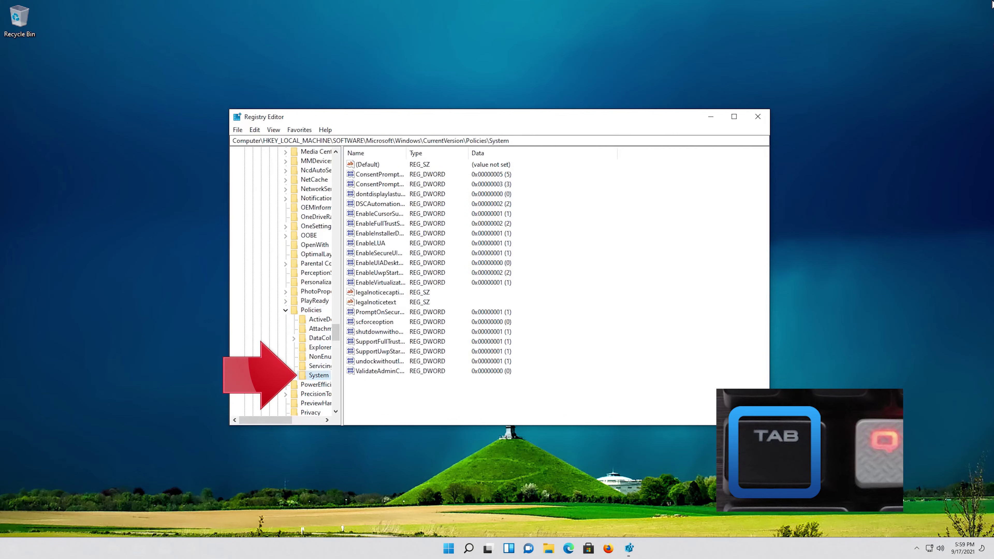
pyautogui.press('Tab')
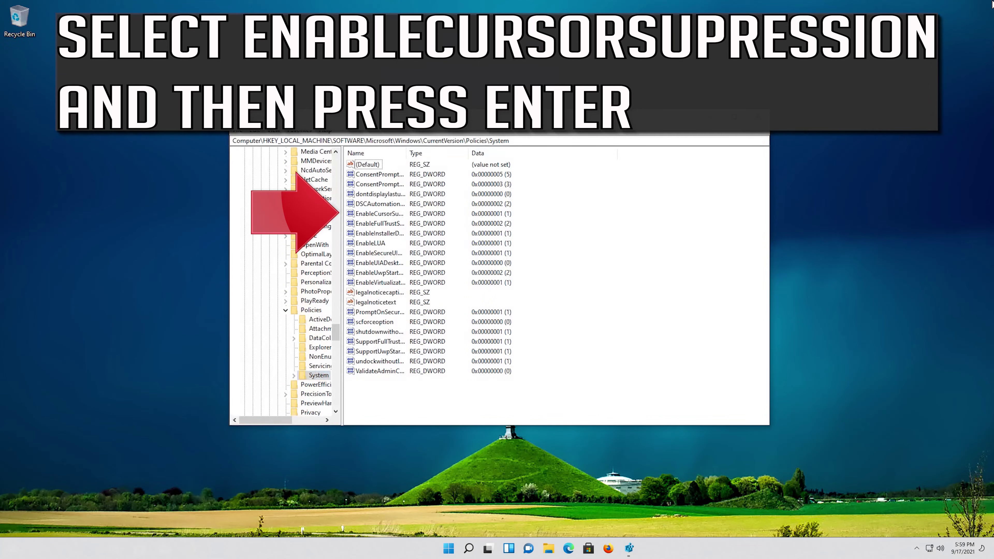
pyautogui.press('Down')
pyautogui.press('Down')
pyautogui.press('Down')
pyautogui.press('Down')
pyautogui.press('Down')
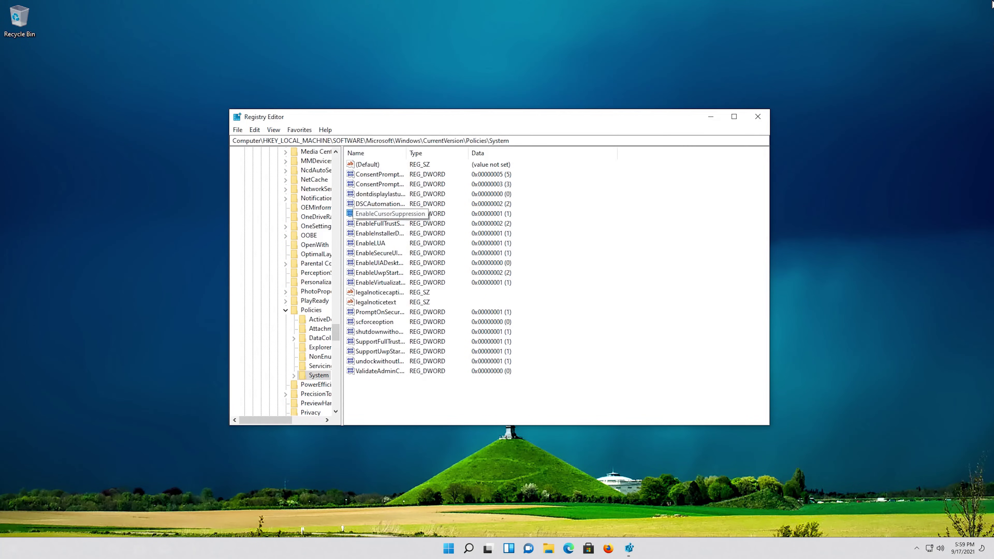
# Set the EnableCursorSuppression value data to 0 so it reads 0x00000000
pyautogui.press('Return')
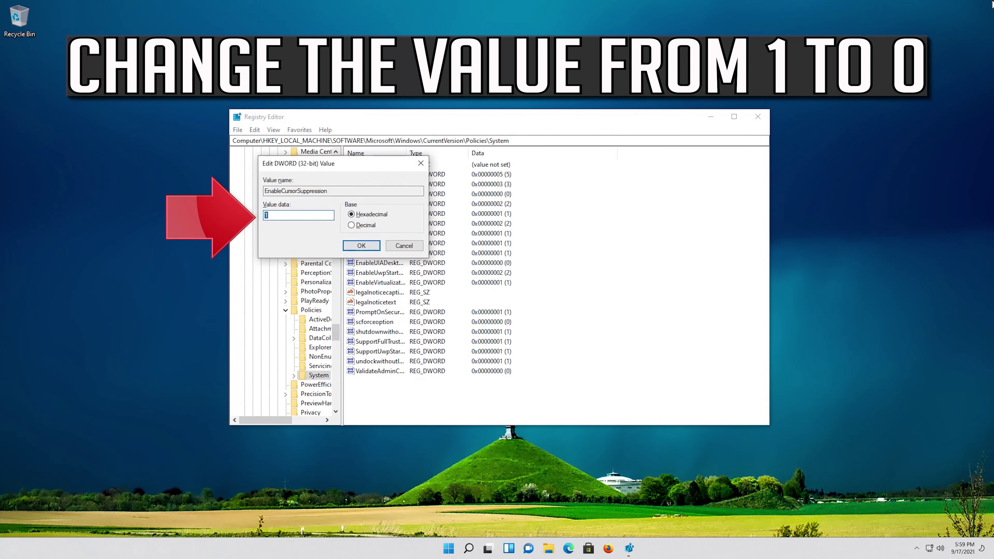
pyautogui.write('0')
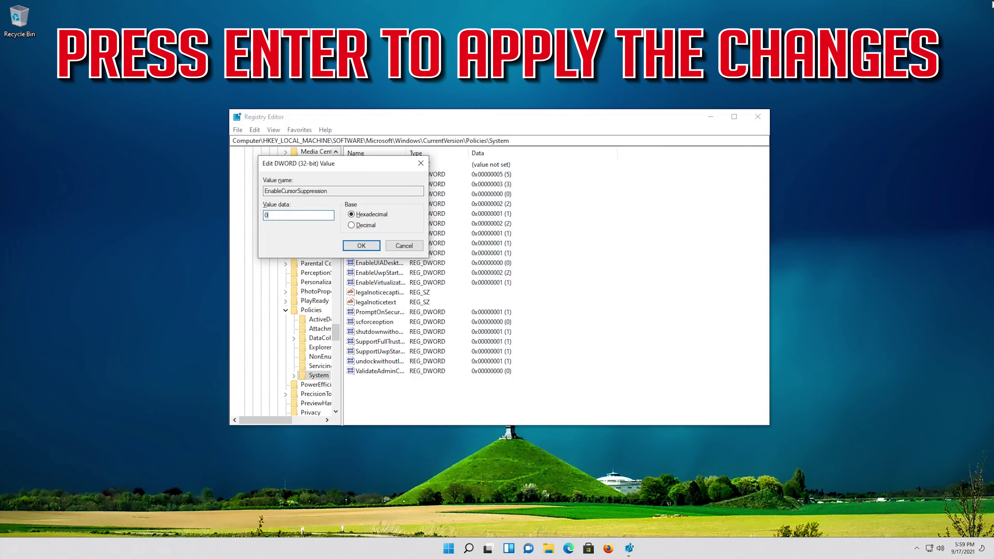
pyautogui.press('Return')
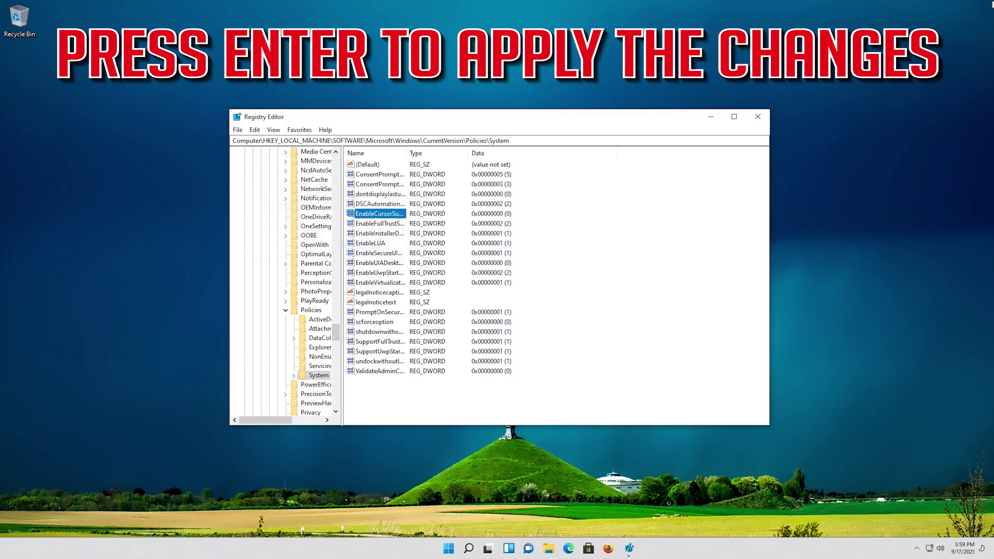
# Choose Restart from the power options on the Ctrl+Alt+Del security screen
pyautogui.hotkey('ctrl', 'alt', 'Delete')
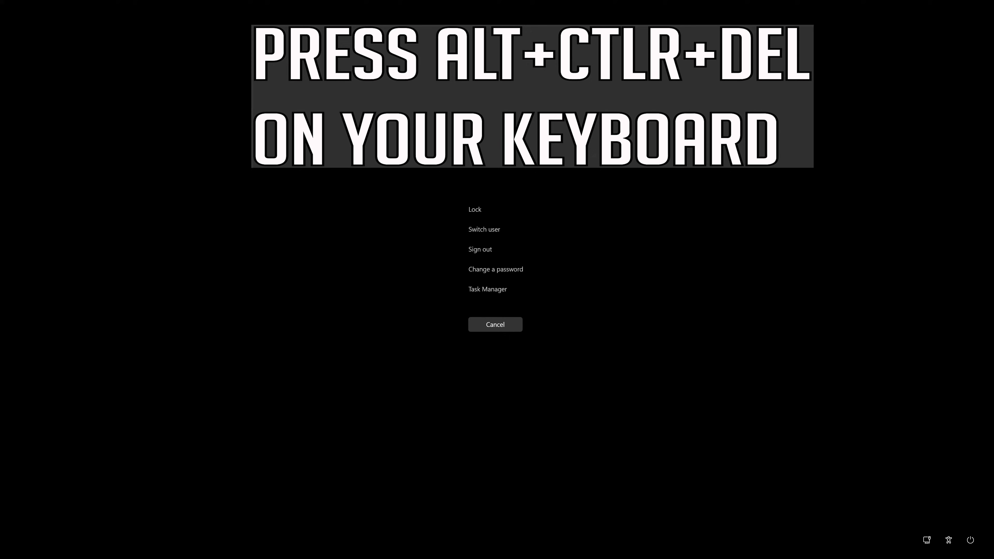
pyautogui.press('Tab')
pyautogui.press('Tab')
pyautogui.press('Tab')
pyautogui.press('Tab')
pyautogui.press('Tab')
pyautogui.press('Tab')
pyautogui.press('Tab')
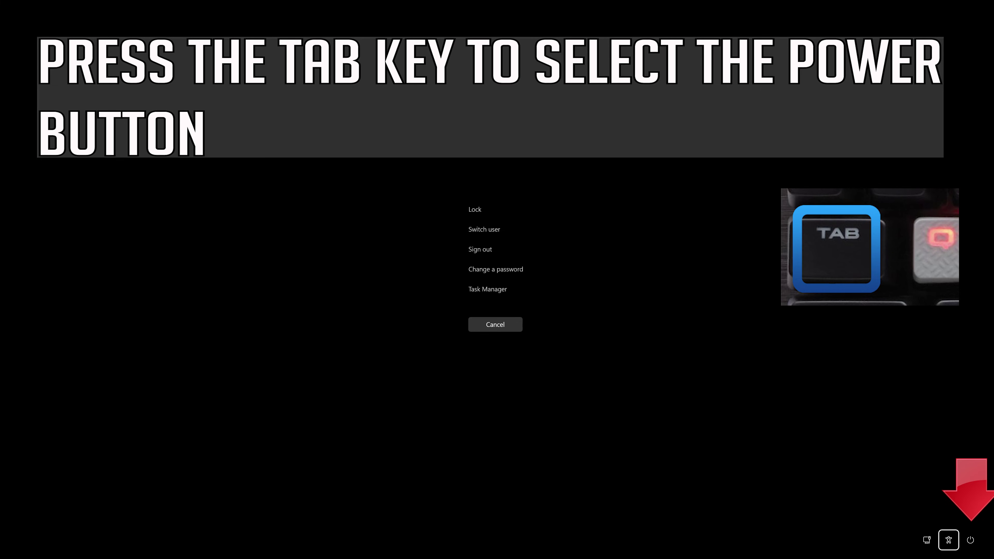
pyautogui.press('Tab')
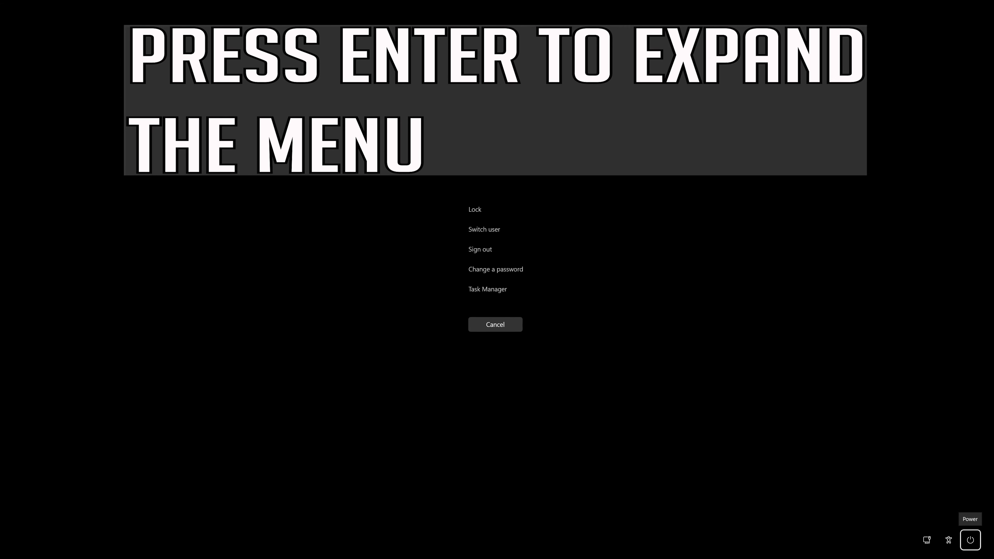
pyautogui.press('Return')
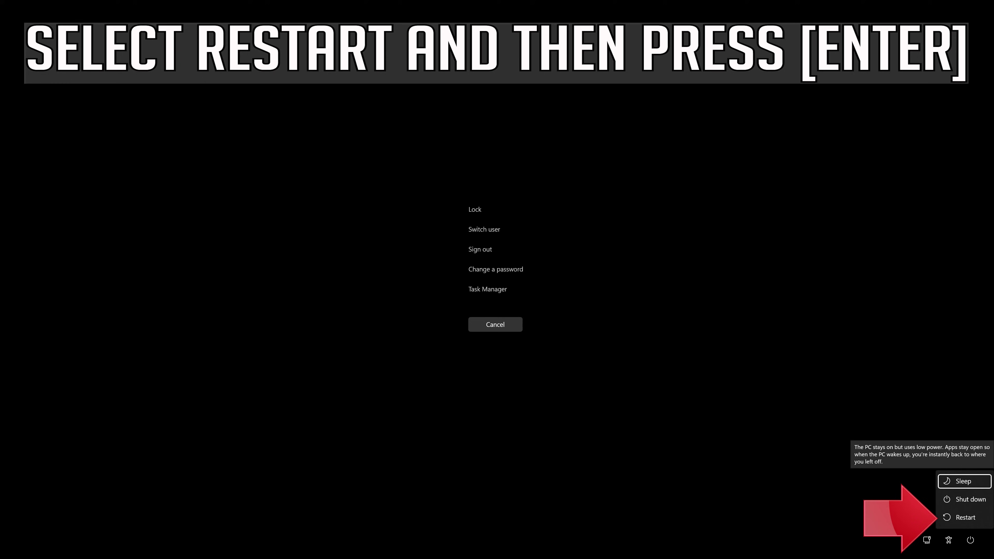
pyautogui.press('Down')
pyautogui.press('Down')
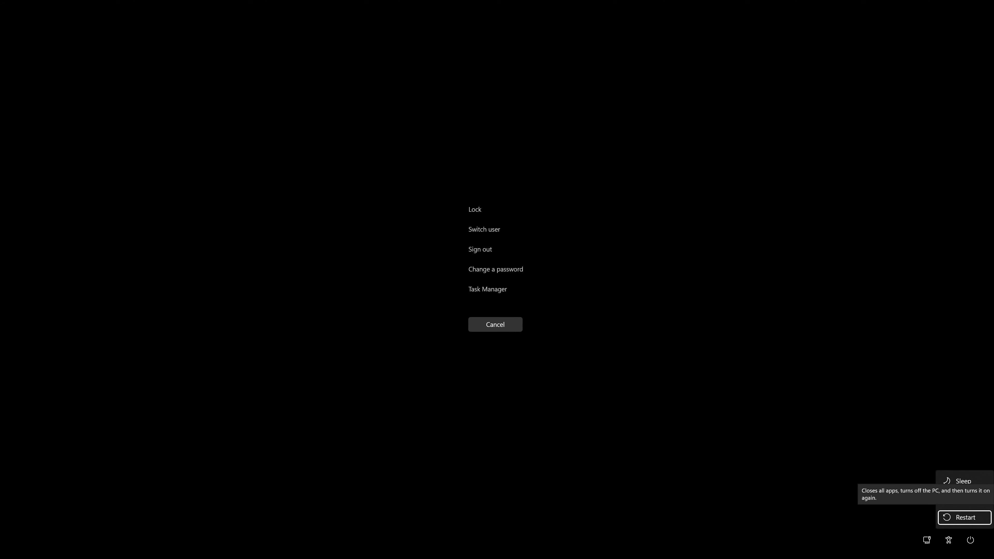
pyautogui.press('Return')
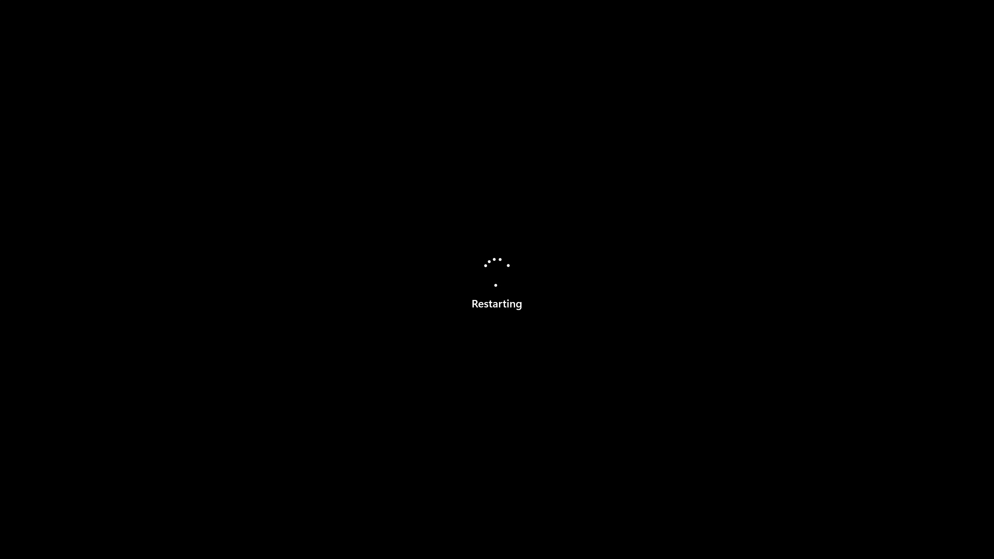